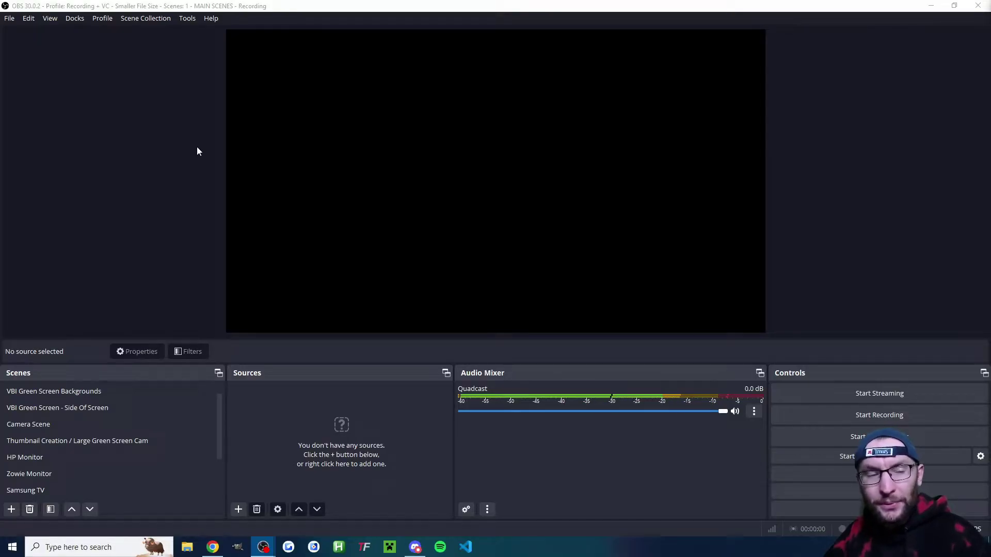
Add a new profile named 'X Streaming' from the Profile menu
click(103, 18)
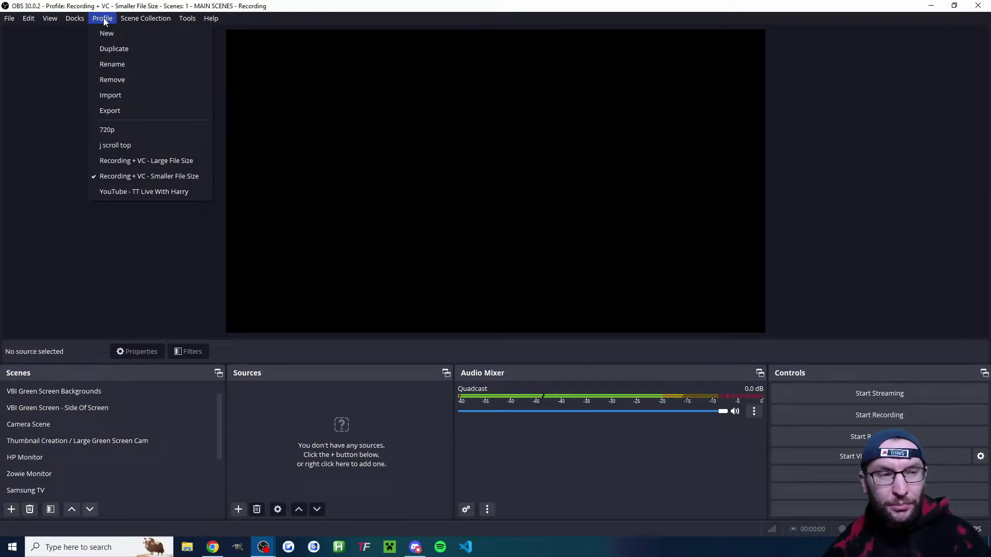
click(152, 32)
text(X Streaming)
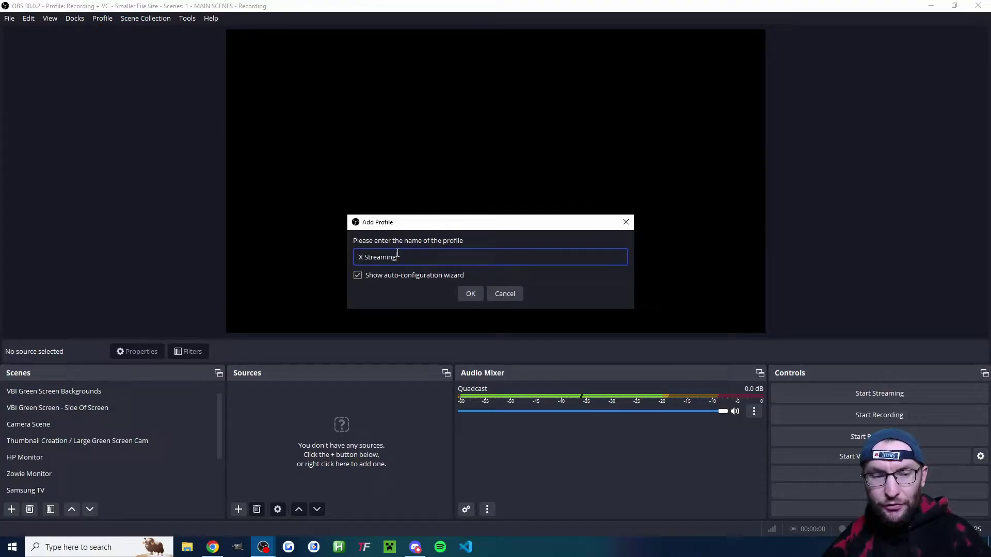
Confirm the profile and optimize the wizard for streaming at 1920x1080 and 60 FPS
click(467, 292)
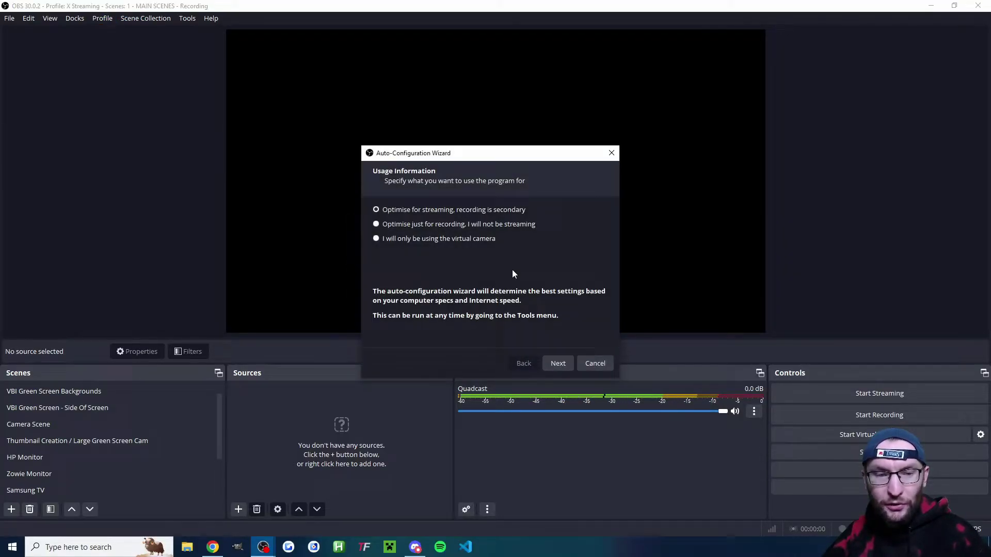
click(557, 364)
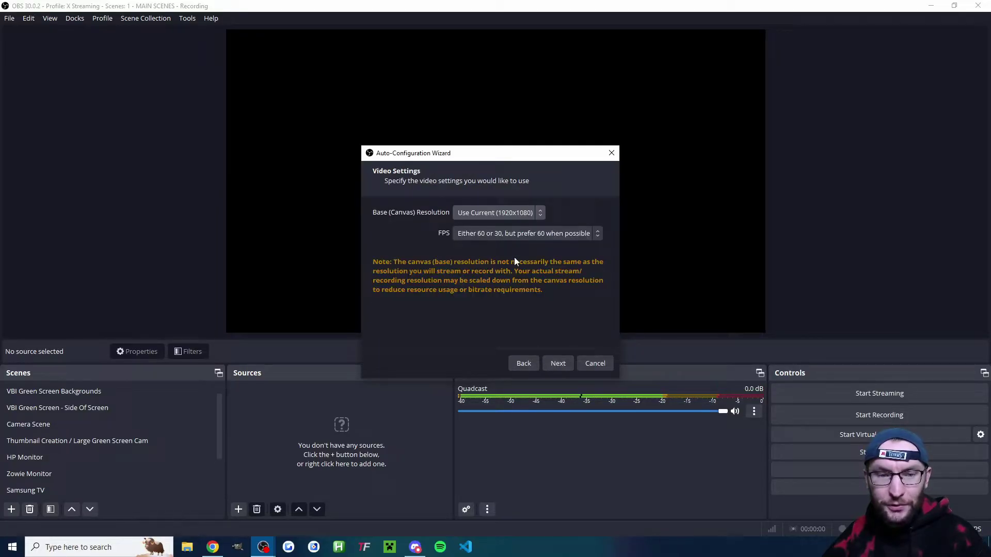
click(508, 212)
click(484, 267)
click(513, 234)
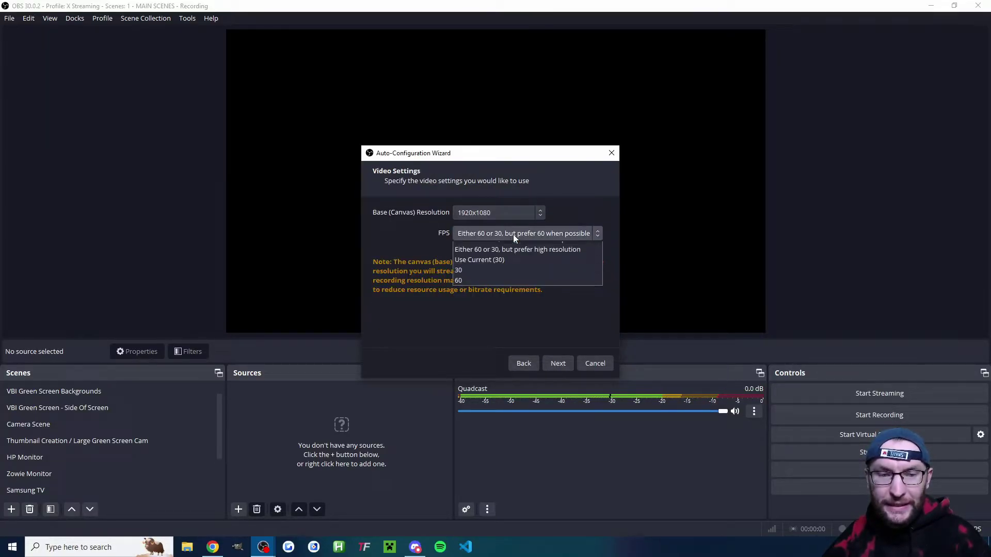
click(460, 280)
Choose Twitter as the streaming service in the wizard
click(557, 364)
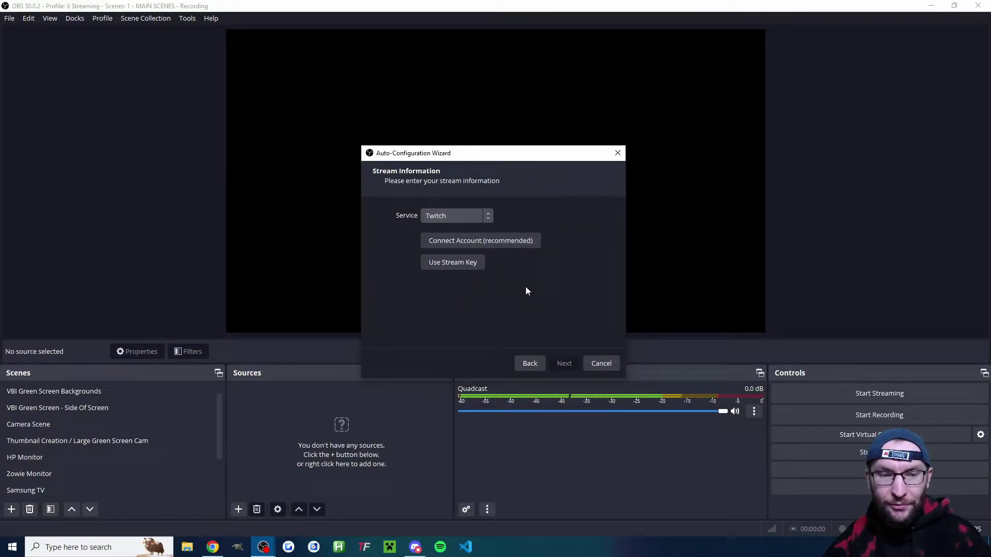
click(464, 216)
click(446, 281)
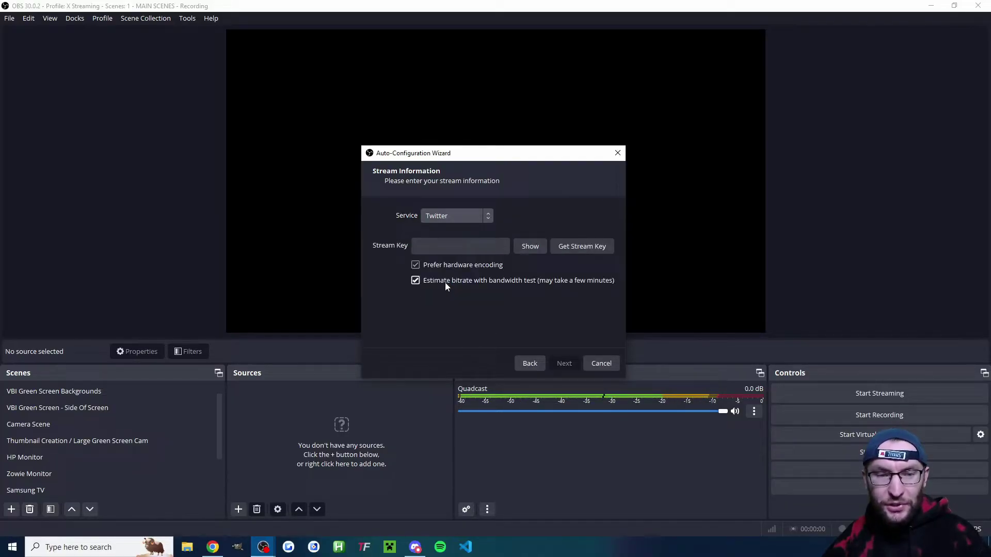
Create an X Media Studio source named 'OBS Stream Key' in the EU (Paris) region
click(608, 248)
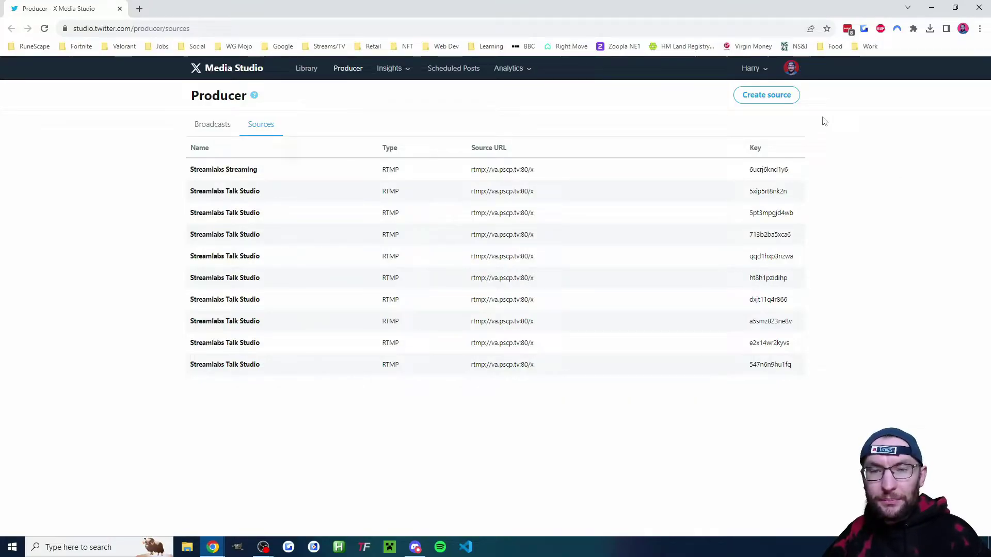
click(797, 97)
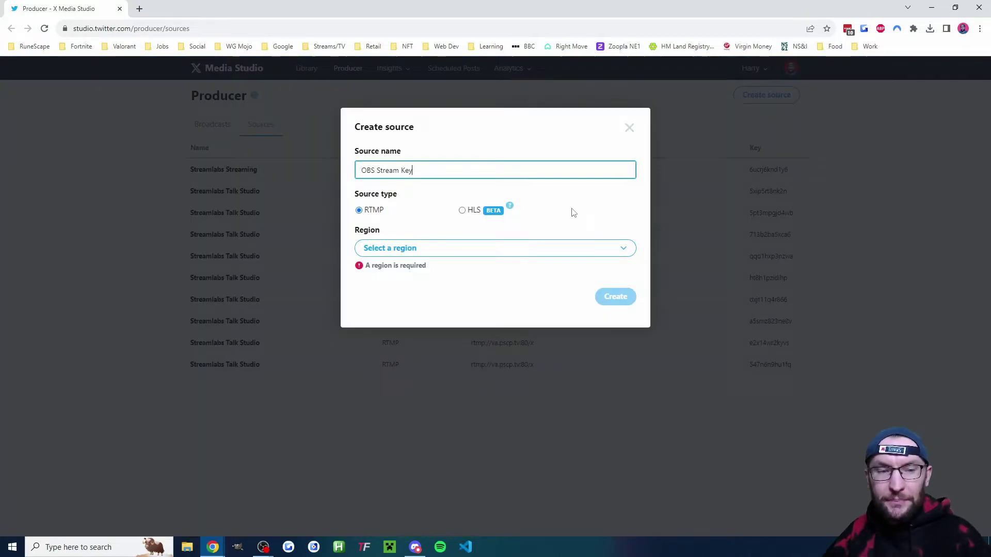
click(526, 248)
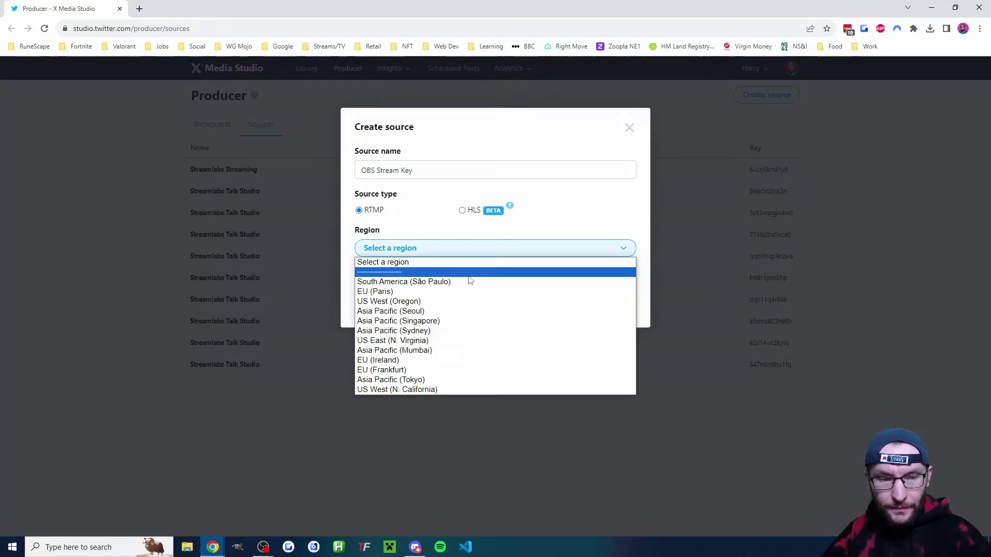
click(461, 293)
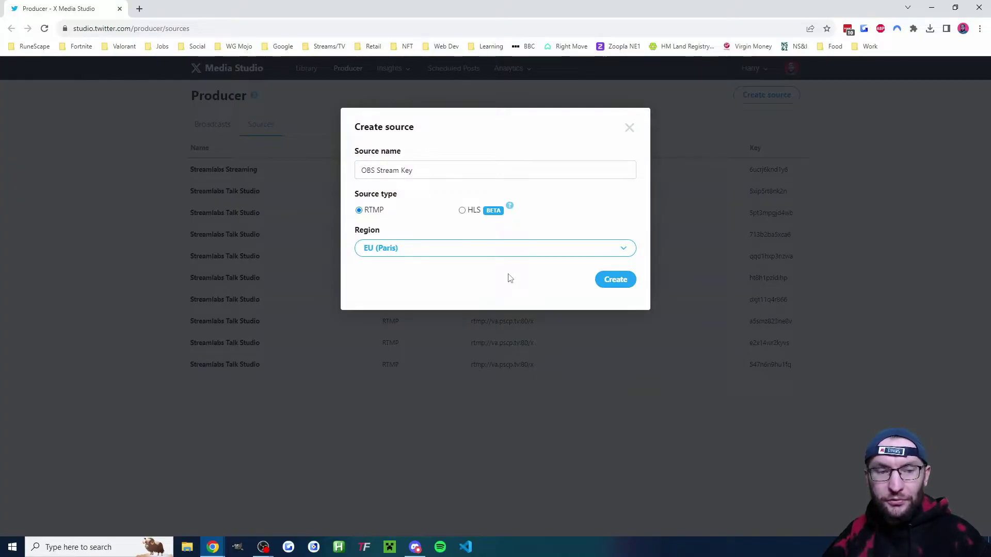
click(616, 280)
Copy the new stream key and return to OBS's Stream Key field
right_click(384, 302)
click(408, 308)
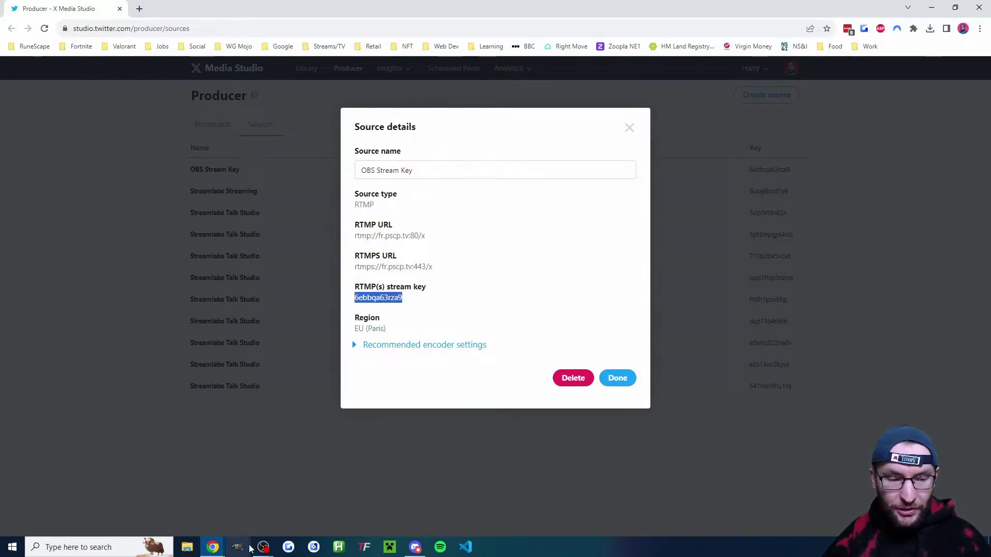
click(263, 547)
click(289, 507)
click(473, 250)
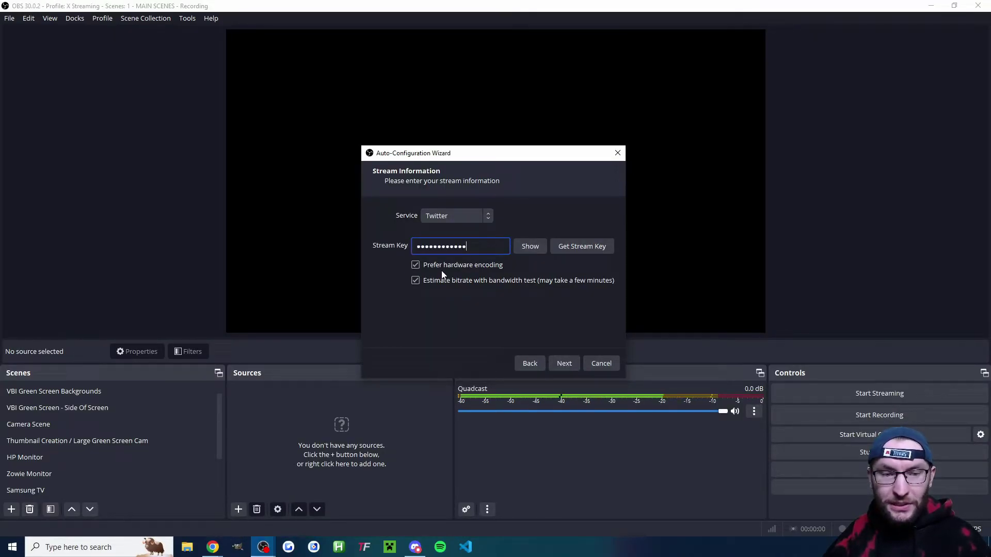
Turn off bitrate estimation and set the video bitrate to 6000
click(415, 281)
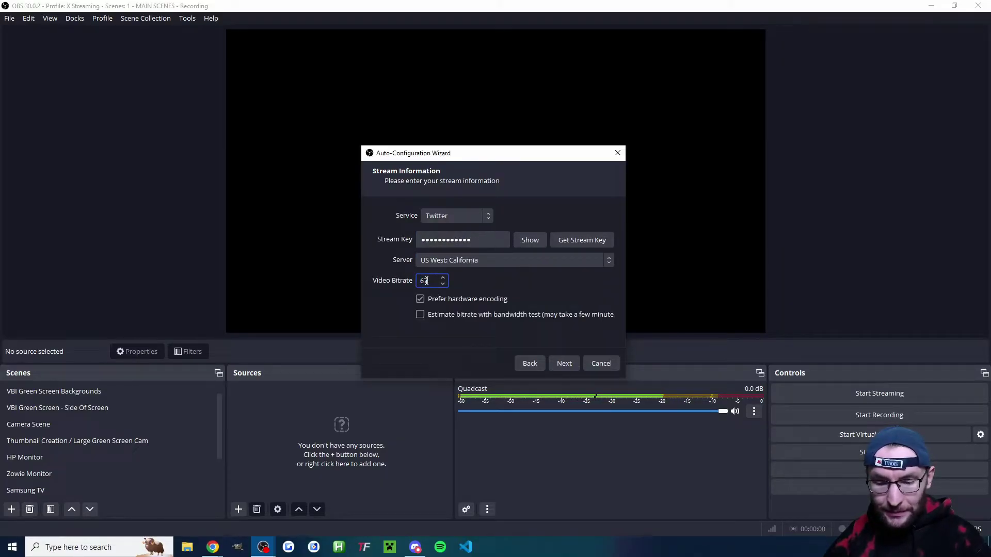
click(445, 276)
text(6000)
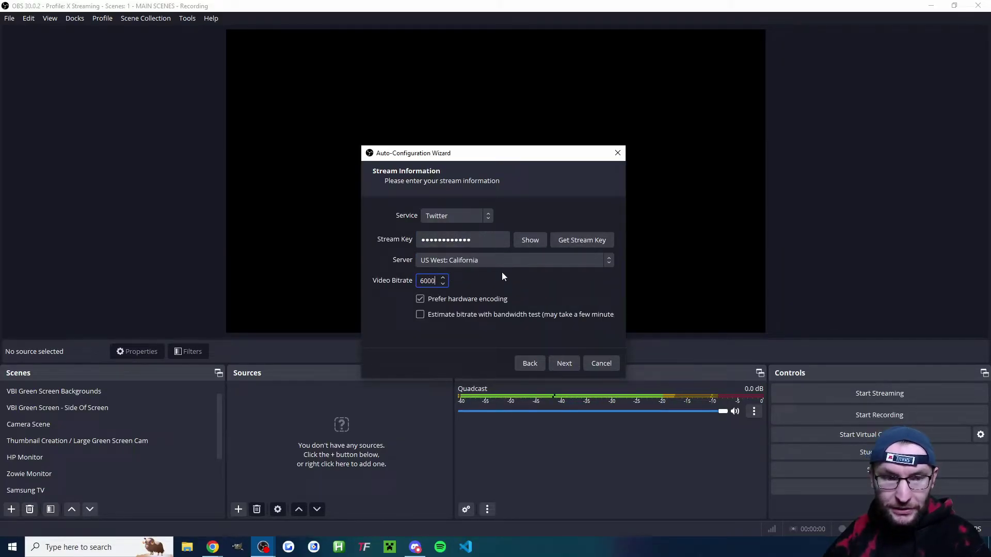
Select the EU West: France server and proceed to the final results
click(498, 265)
scroll(479, 303, down, 1)
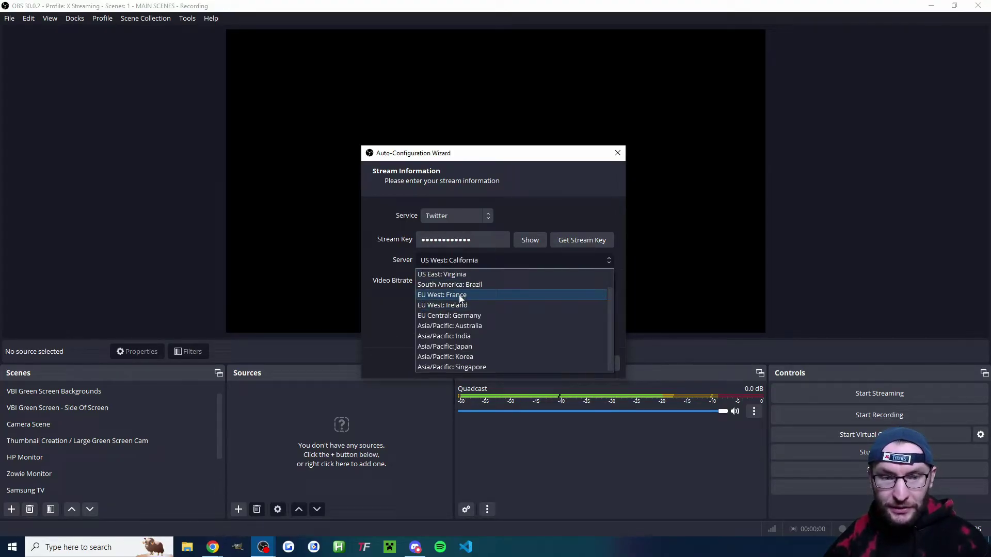
click(457, 295)
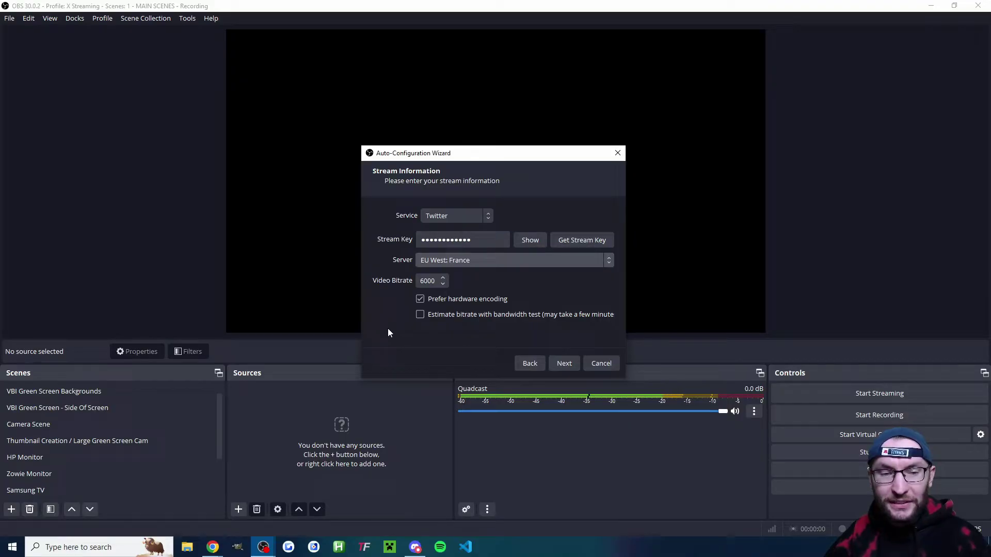
click(564, 363)
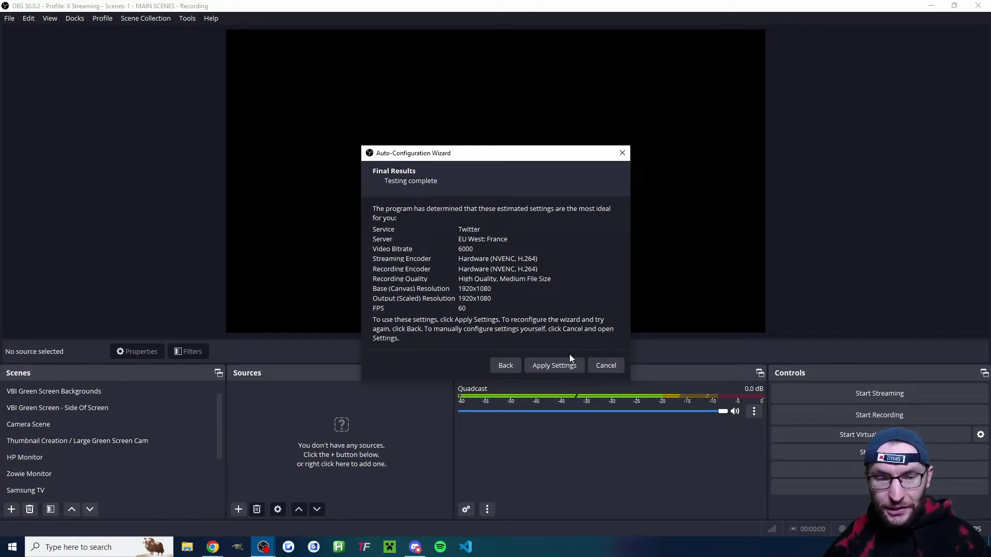
Apply the recommended settings, then create an empty 'X Scenes' scene collection and open Settings
click(568, 366)
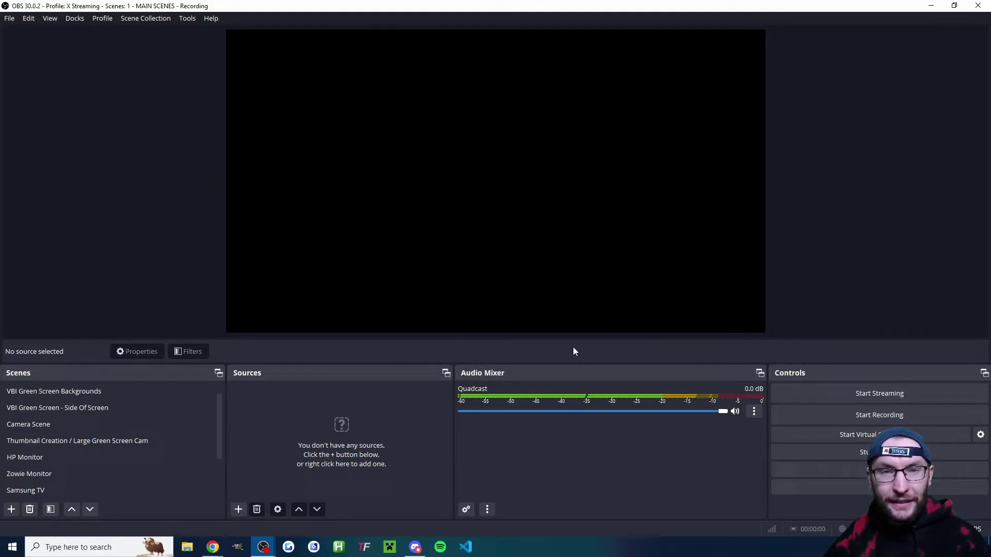
click(159, 21)
click(163, 35)
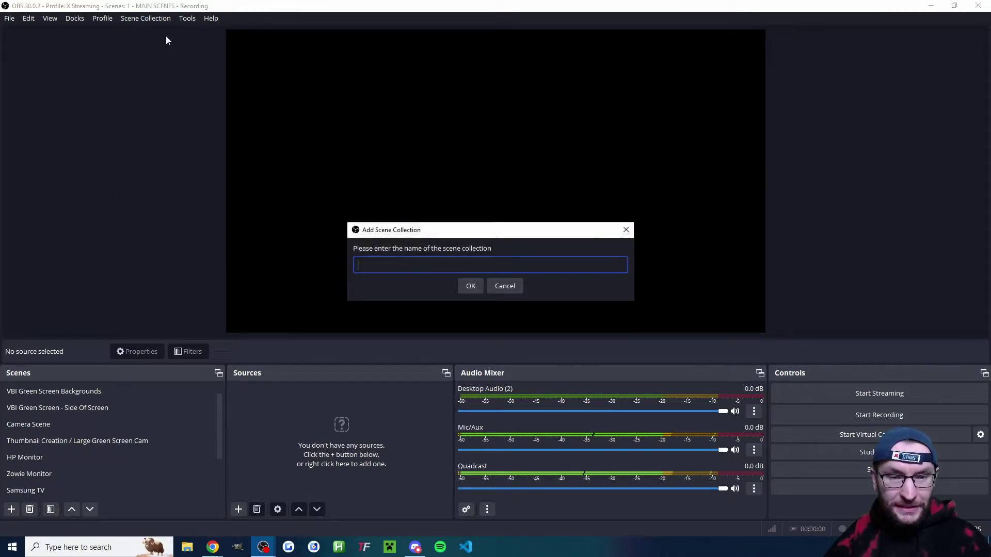
text(X Scenes)
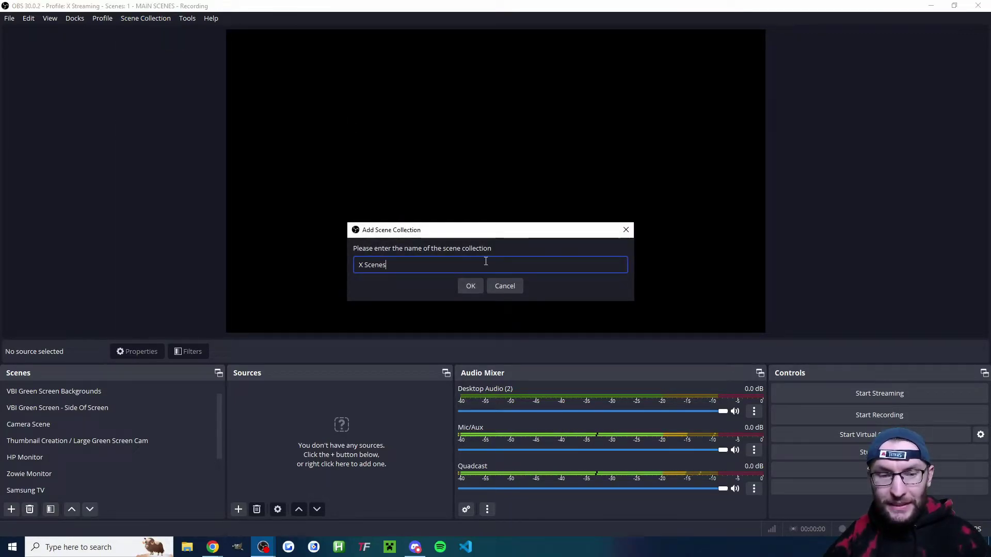
click(470, 286)
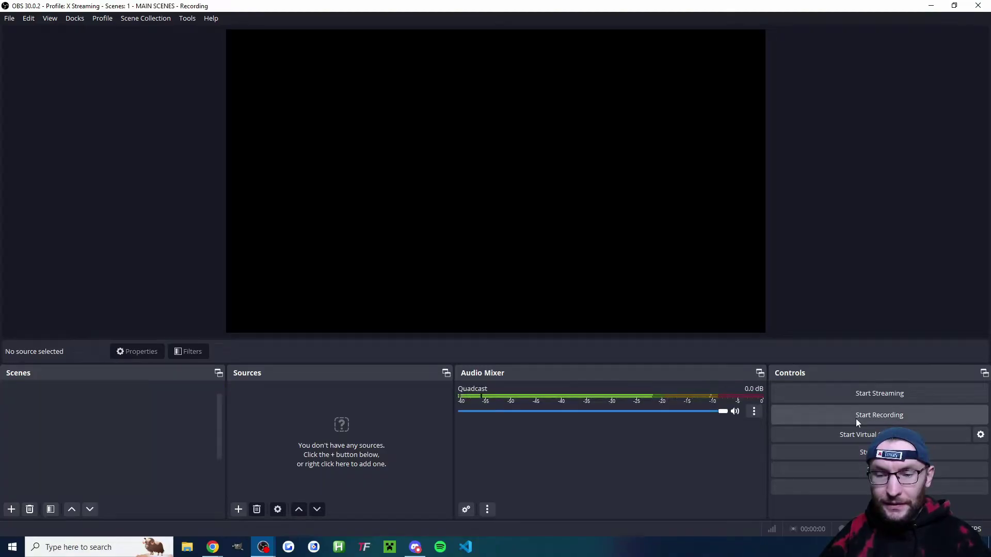
click(847, 471)
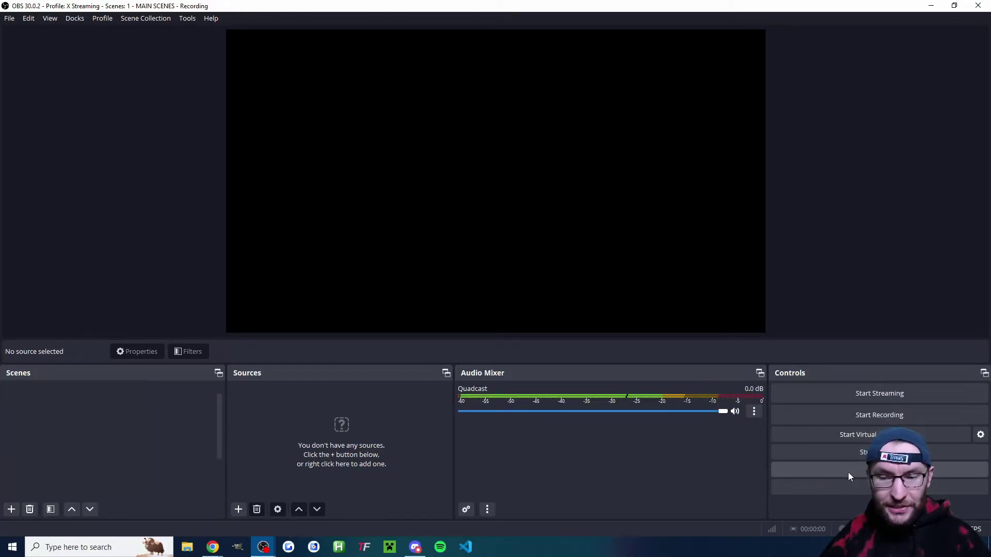
Set Desktop Audio to HyperX Cloud II Wireless speakers and Mic/Aux to HyperX Quadcast
click(290, 136)
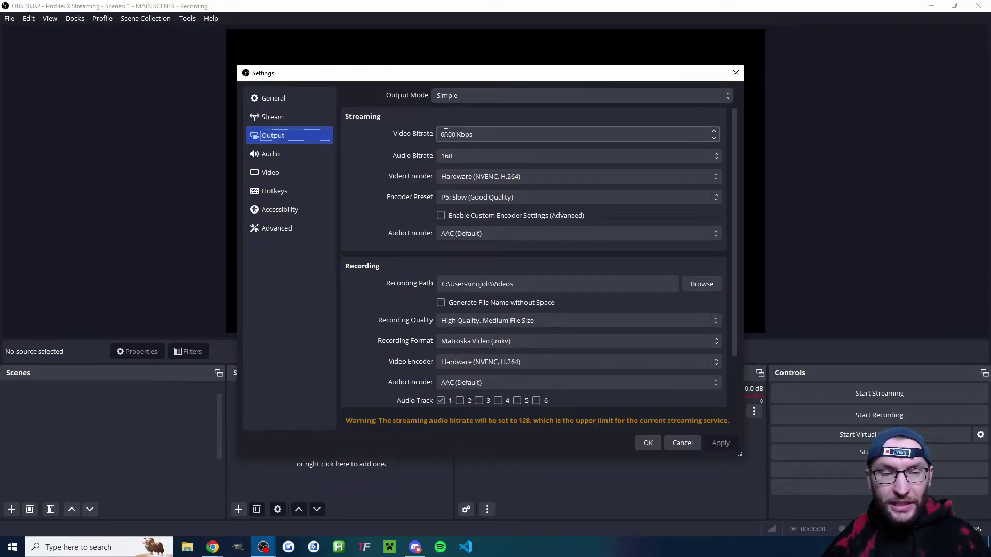
click(287, 152)
click(479, 184)
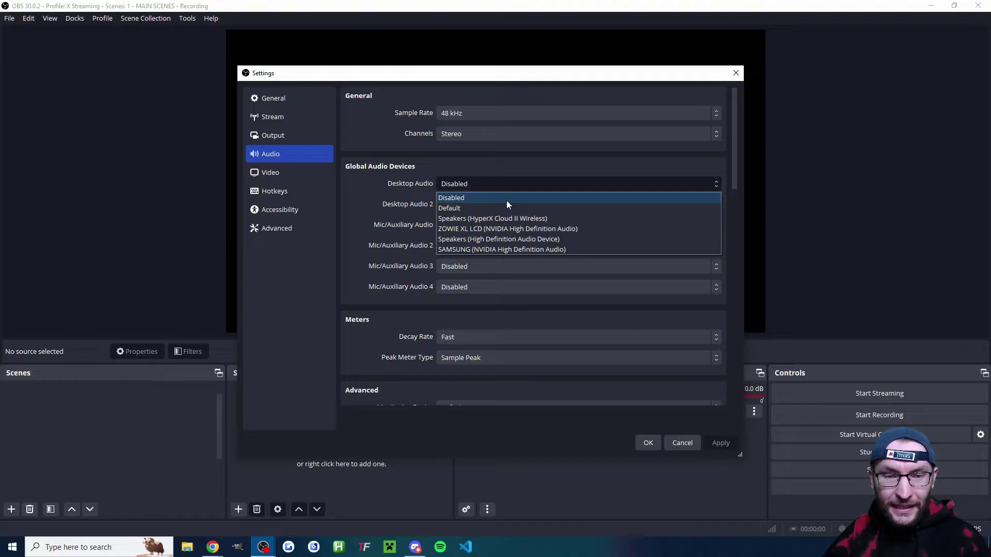
click(504, 219)
click(484, 222)
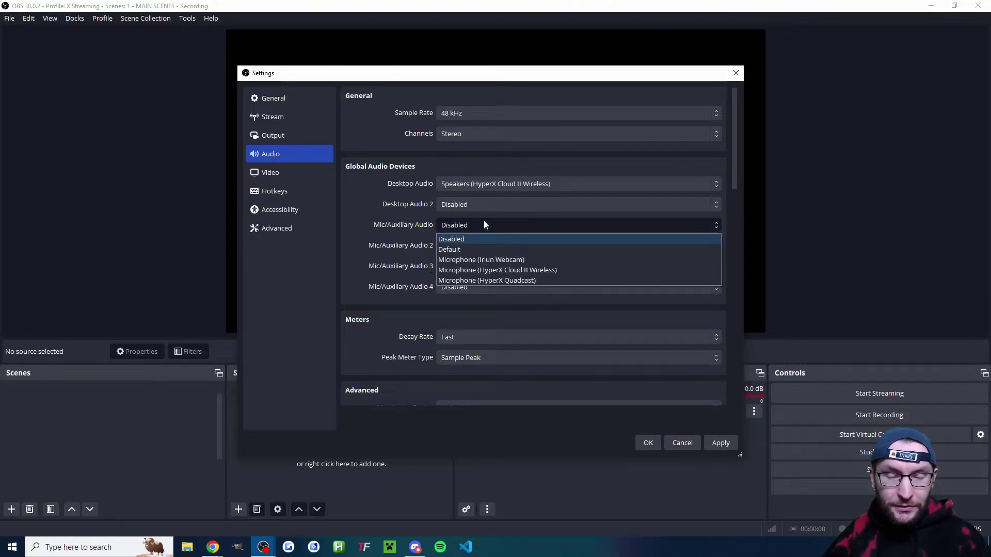
click(521, 280)
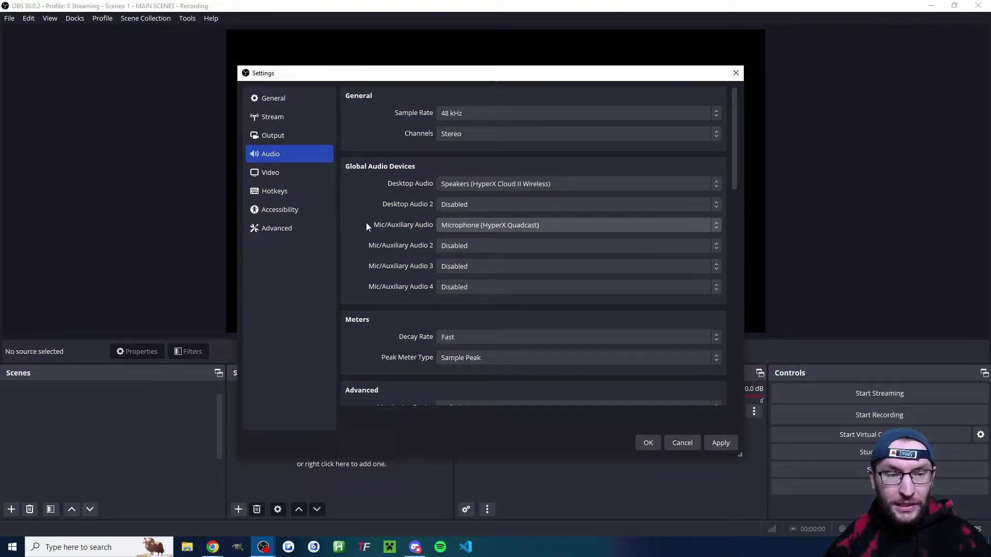
key(Down)
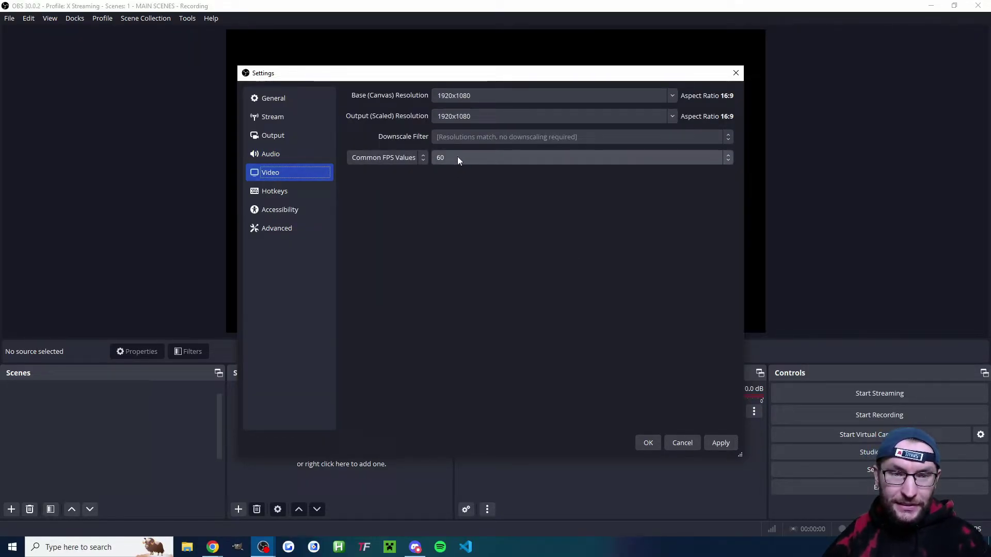
Save the settings, then add a Noise Suppression filter using RNNoise to Mic/Aux
click(650, 444)
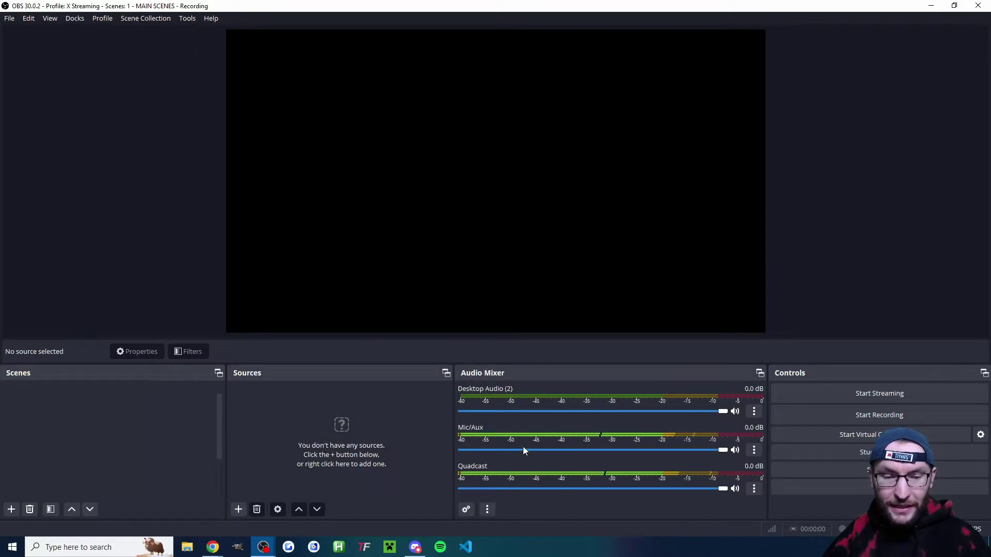
click(754, 451)
click(778, 412)
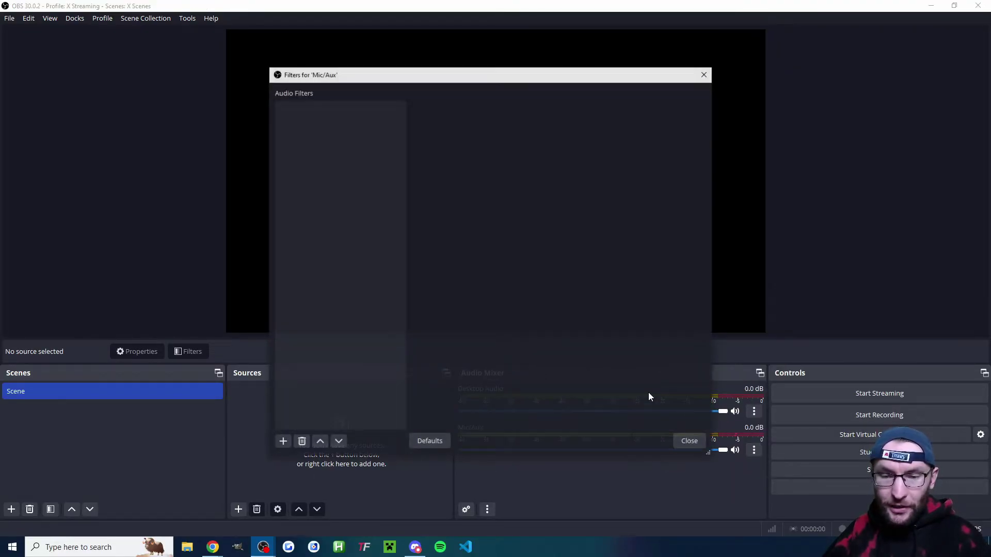
click(282, 442)
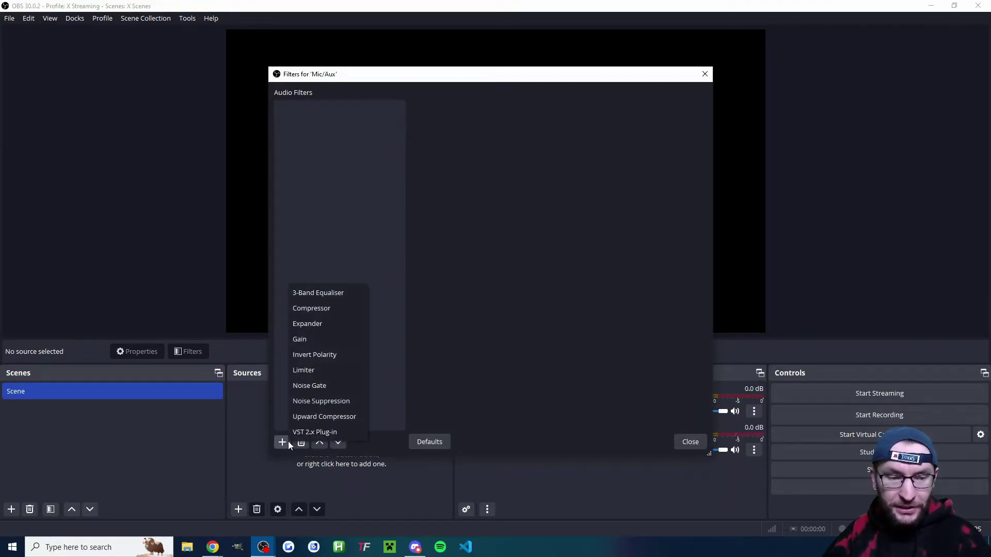
click(320, 401)
key(Return)
click(503, 111)
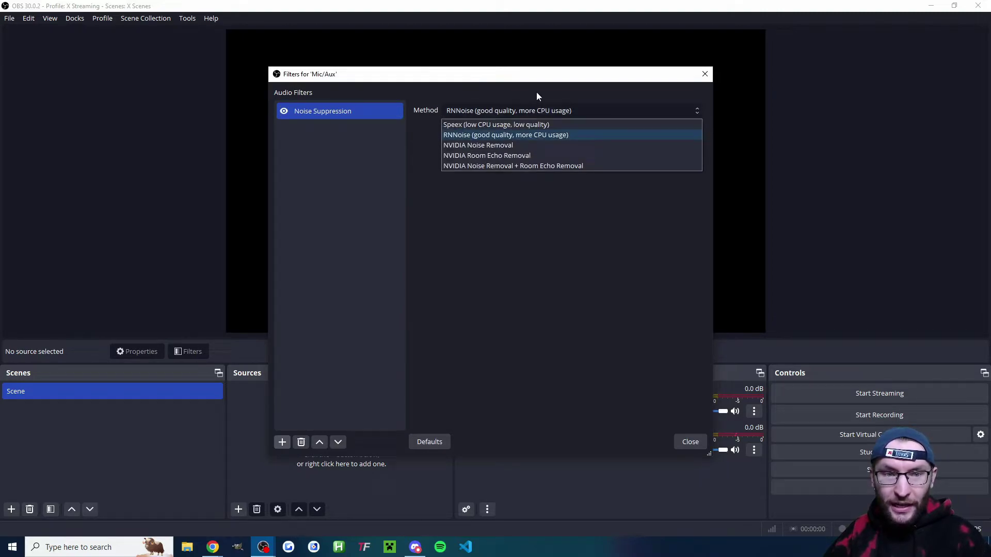
click(539, 95)
click(690, 441)
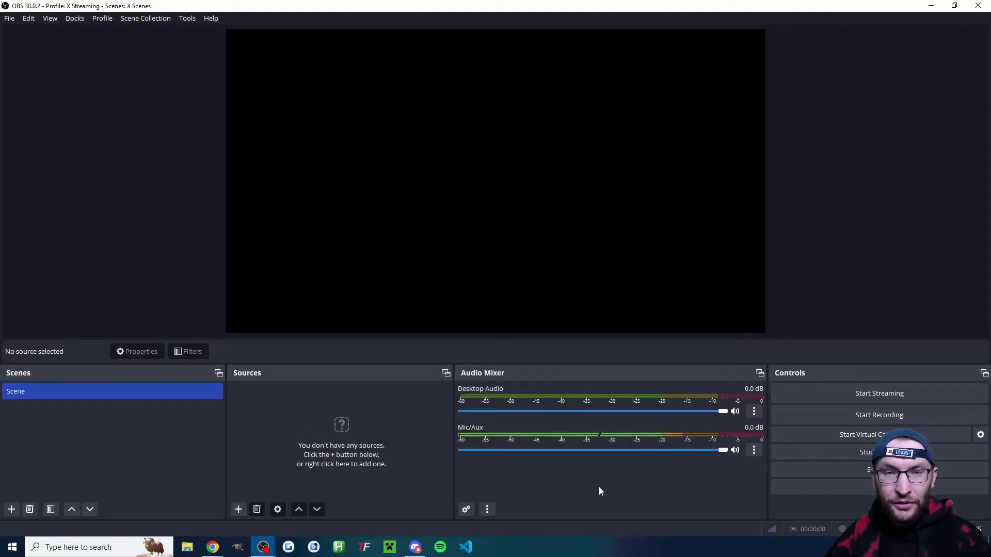
Add a Display Capture of the 22N1 monitor with Automatic capture, filling the canvas
click(239, 509)
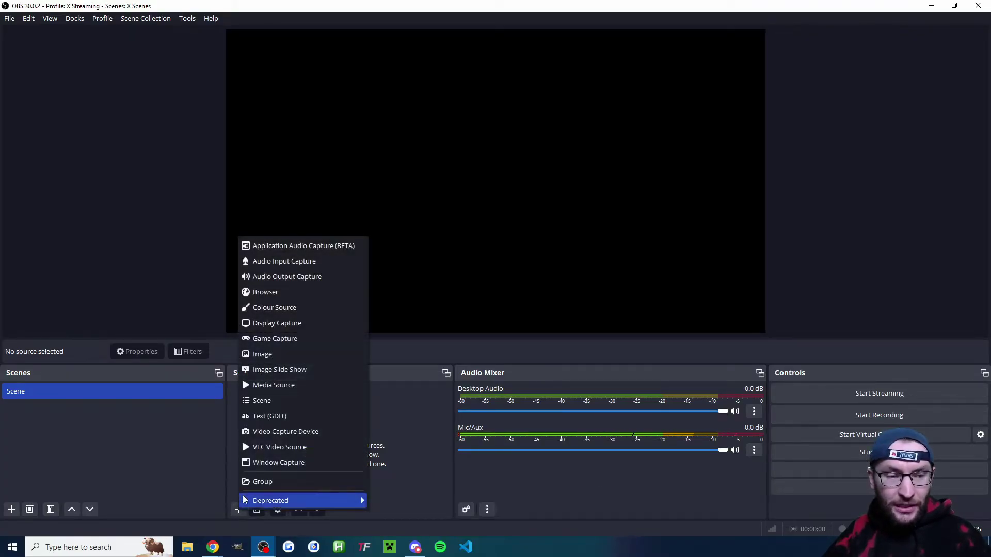
click(303, 323)
click(518, 332)
click(459, 274)
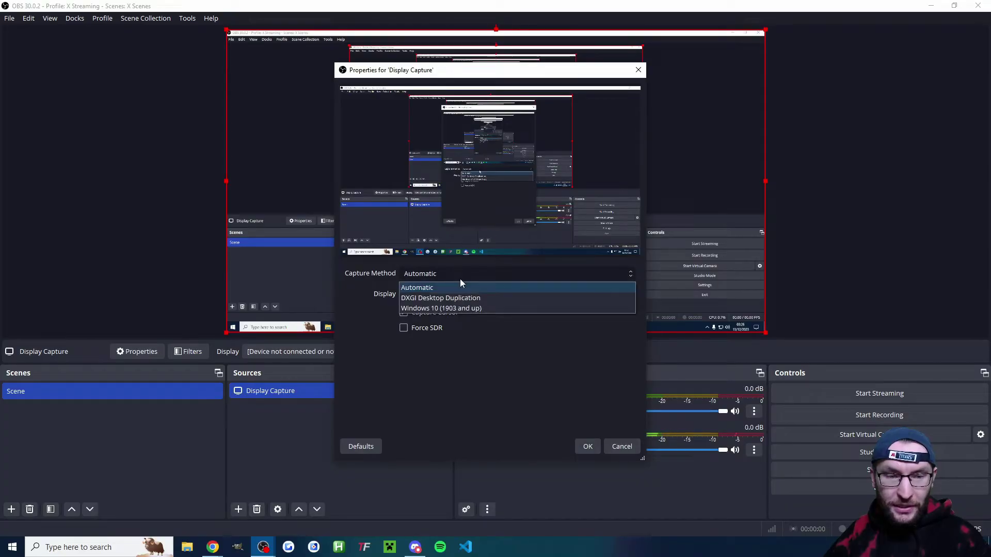
click(461, 358)
click(516, 295)
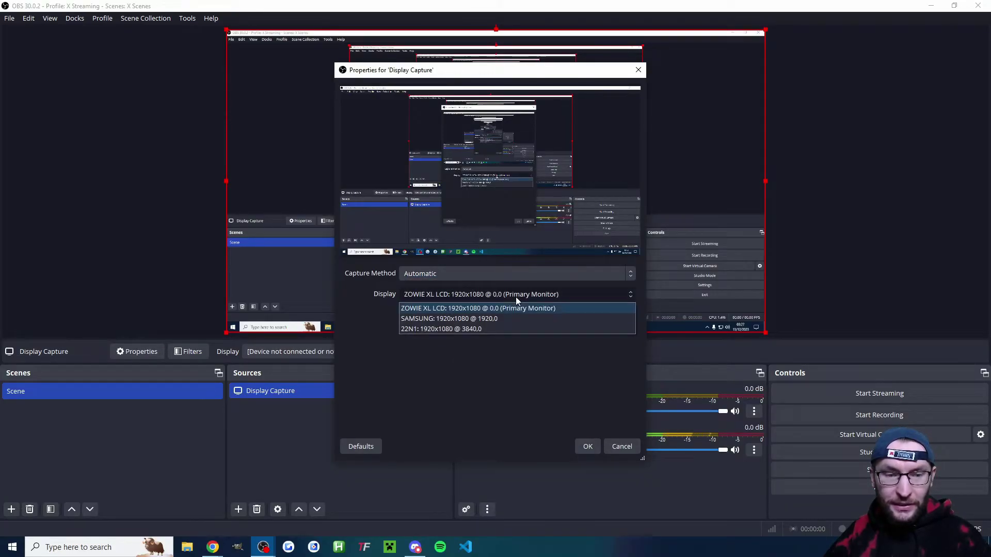
click(491, 328)
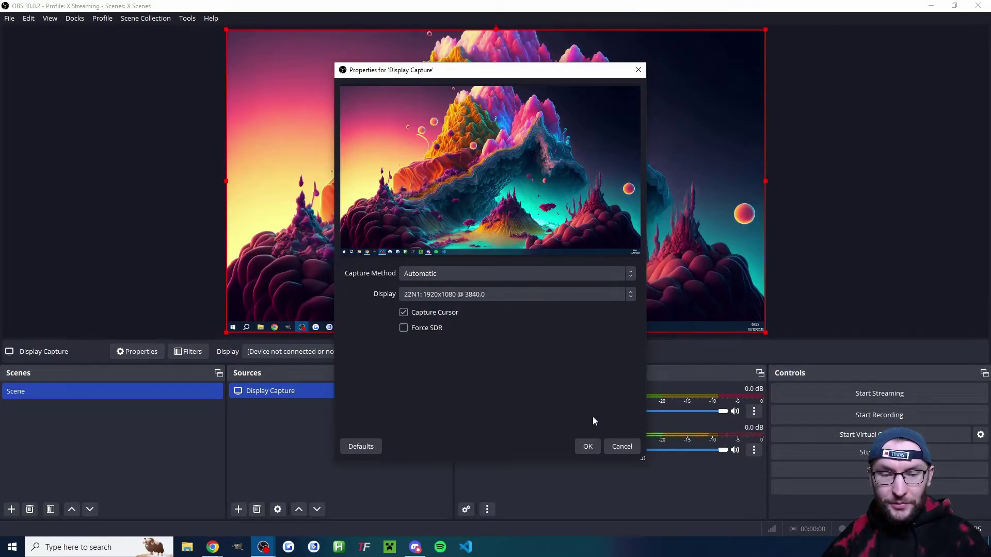
click(588, 446)
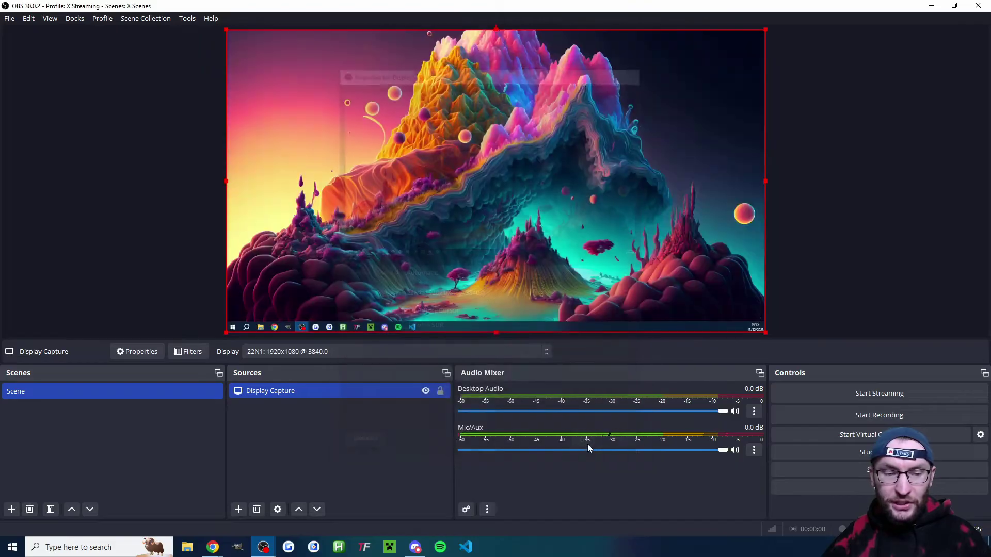
click(274, 391)
mouse_move(765, 332)
mouse_down()
mouse_move(719, 310)
mouse_move(759, 332)
mouse_up()
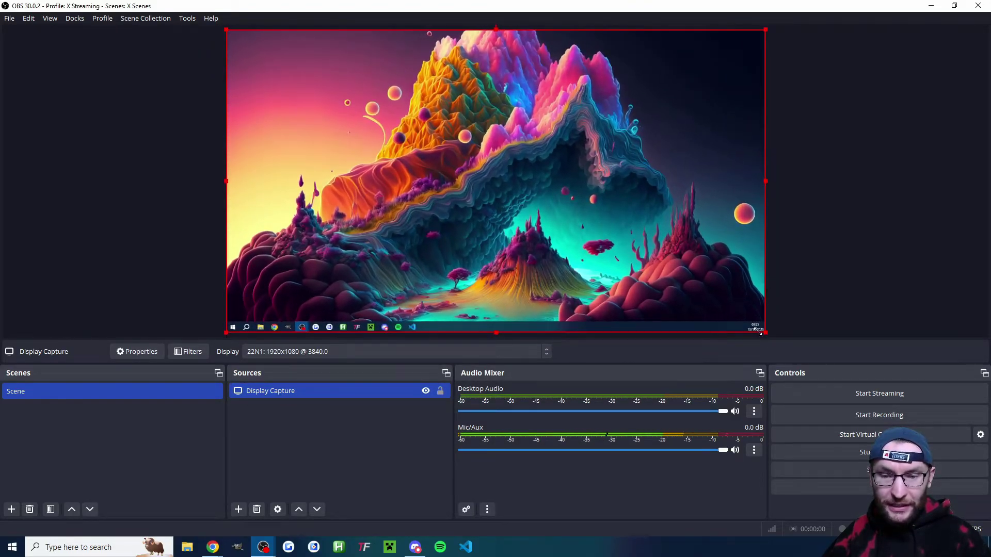
click(826, 324)
Add a Video Capture Device set to custom 1920x1080 resolution at 30 FPS
click(238, 509)
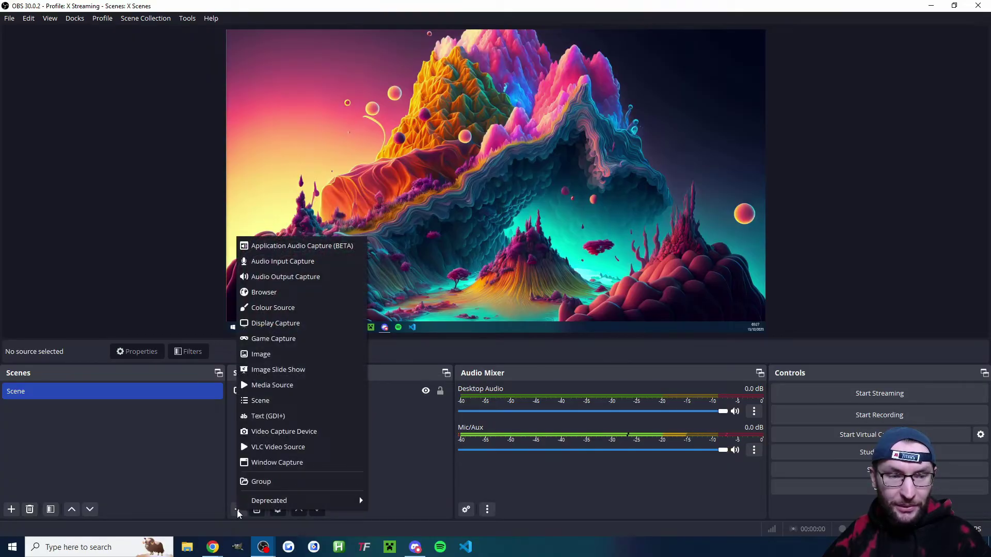
click(320, 430)
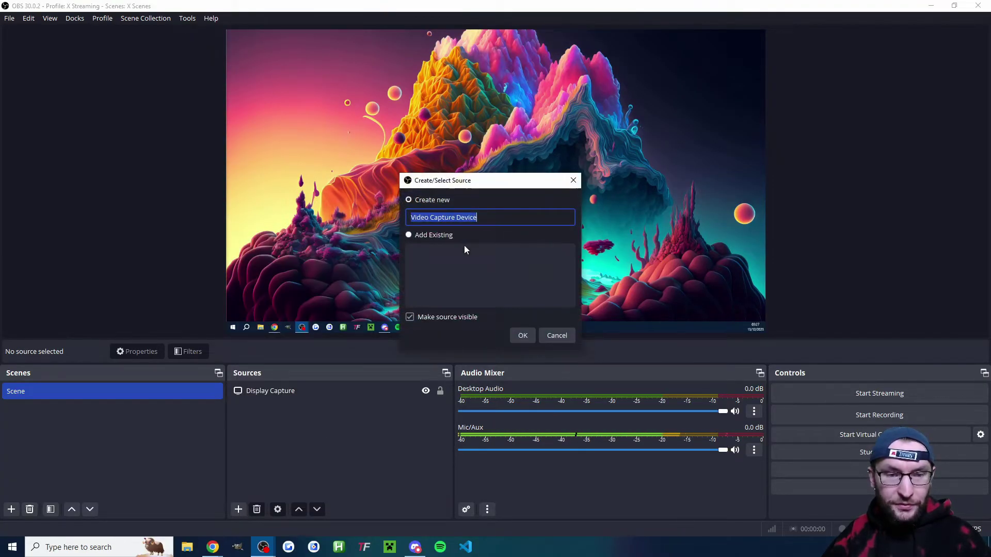
click(522, 336)
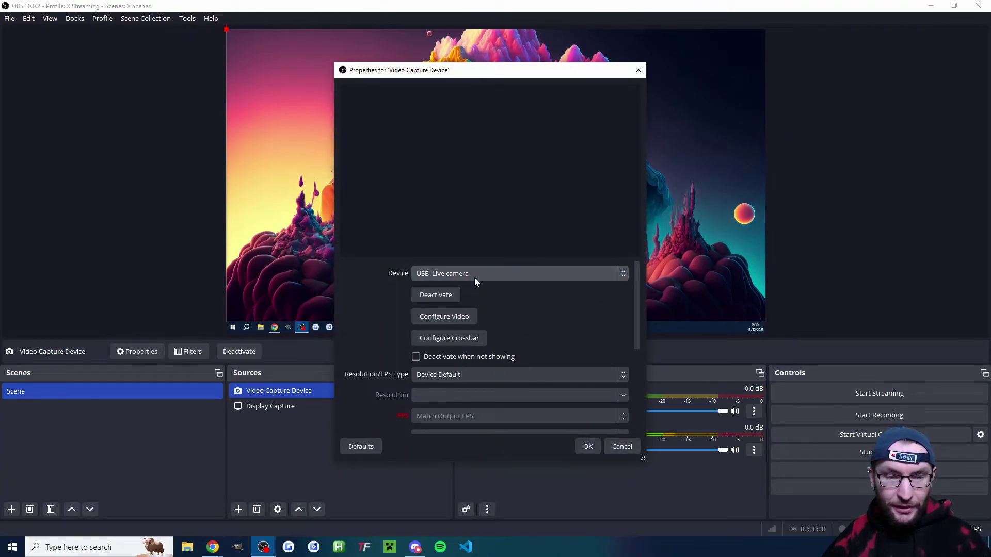
click(485, 374)
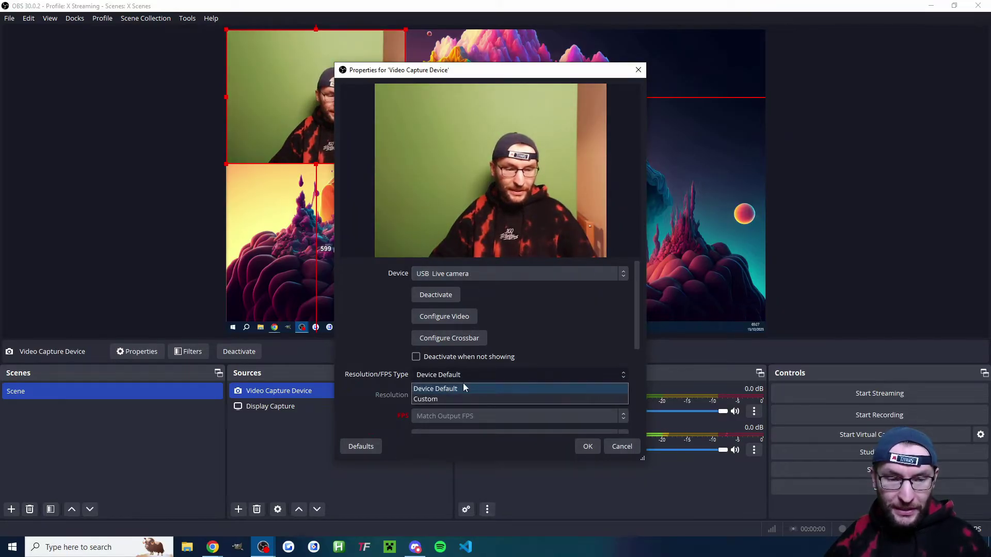
click(463, 384)
scroll(366, 315, down, 2)
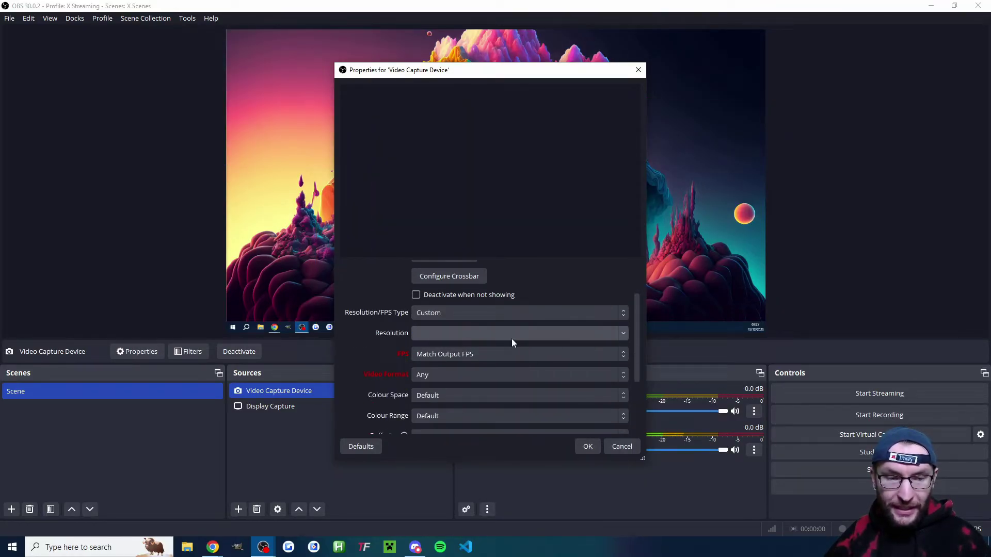
click(621, 334)
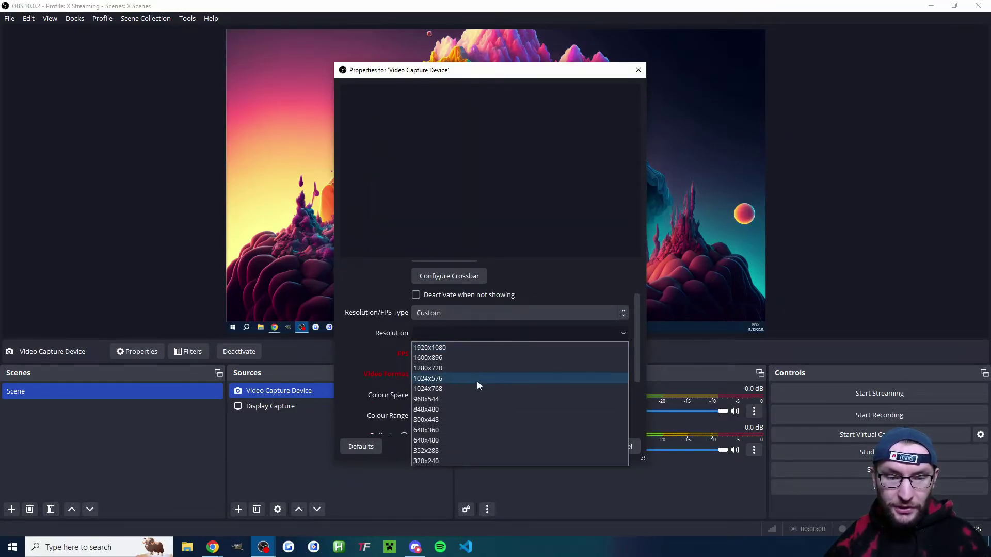
click(440, 347)
scroll(382, 320, down, 1)
click(463, 321)
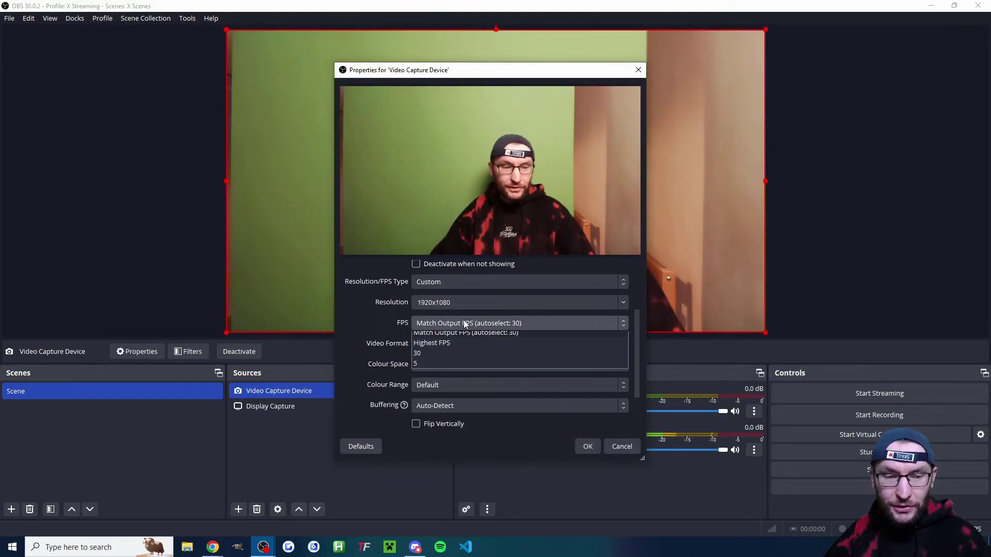
click(428, 354)
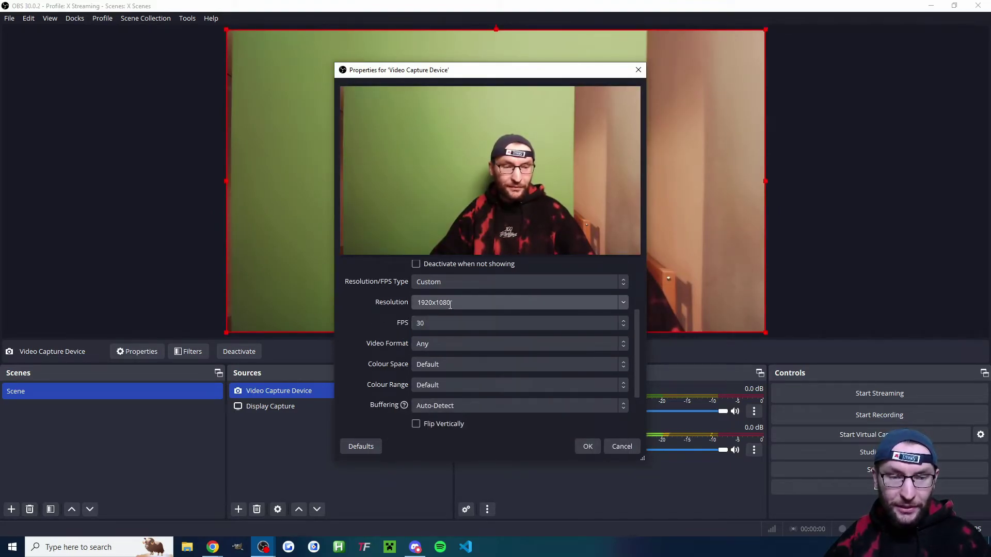
click(586, 448)
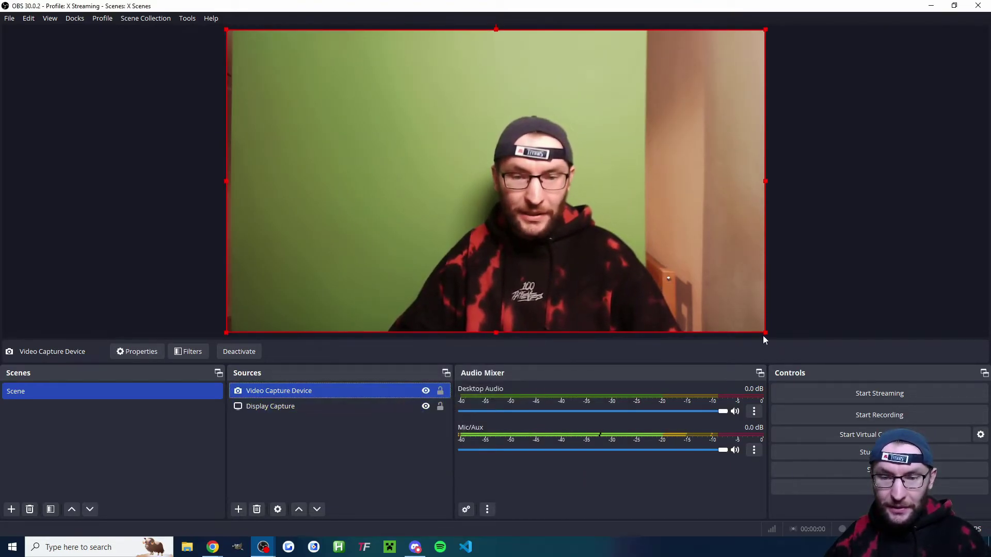
Shrink the webcam feed into a small overlay near the canvas's left edge
drag(763, 332, 415, 144)
drag(282, 156, 394, 206)
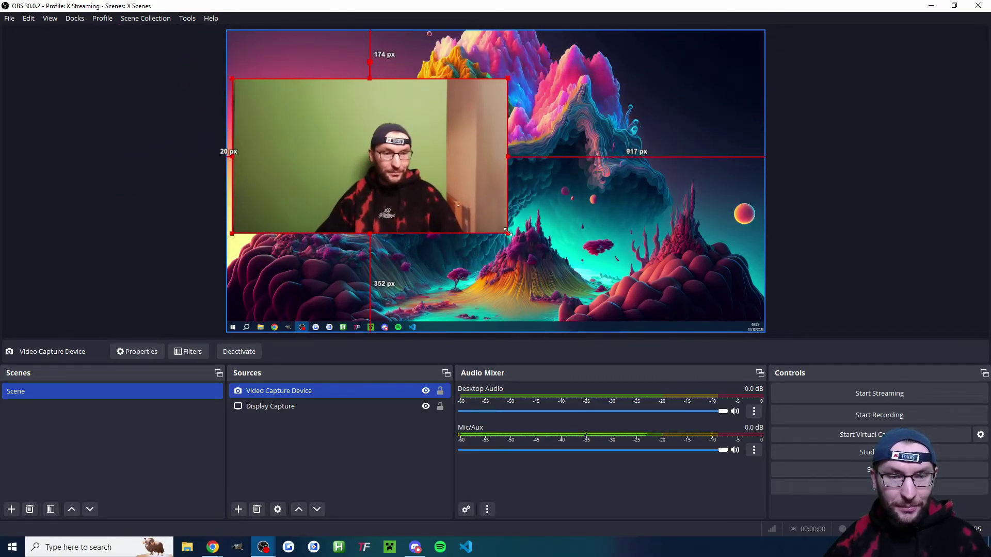
drag(506, 232, 306, 184)
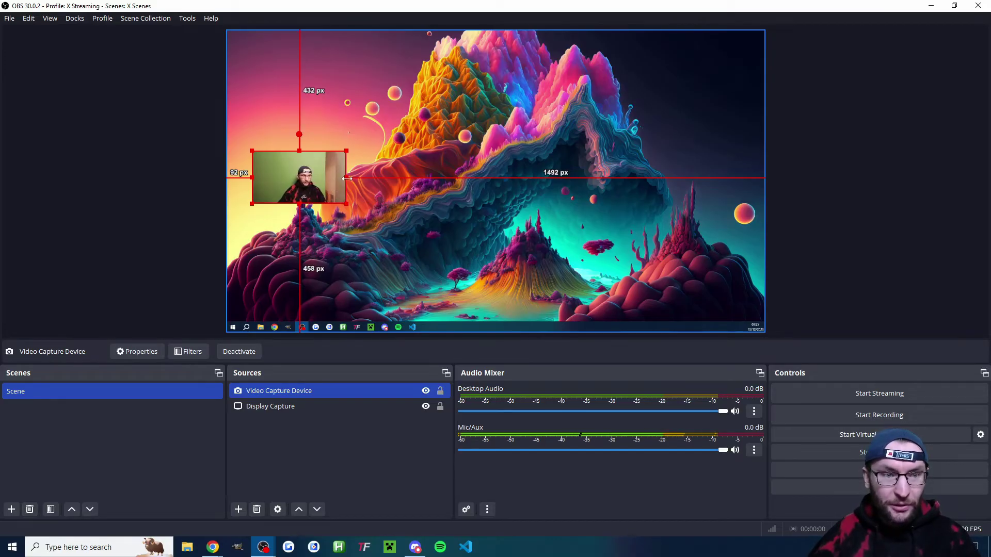
drag(345, 178, 273, 172)
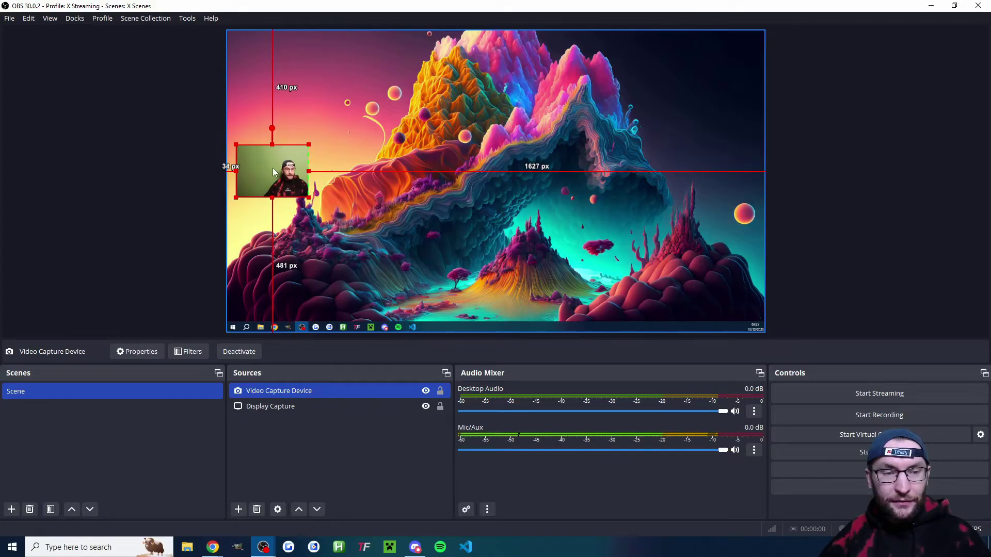
Centre the webcam overlay vertically and lock both the webcam and display capture sources
right_click(273, 173)
mouse_move(315, 299)
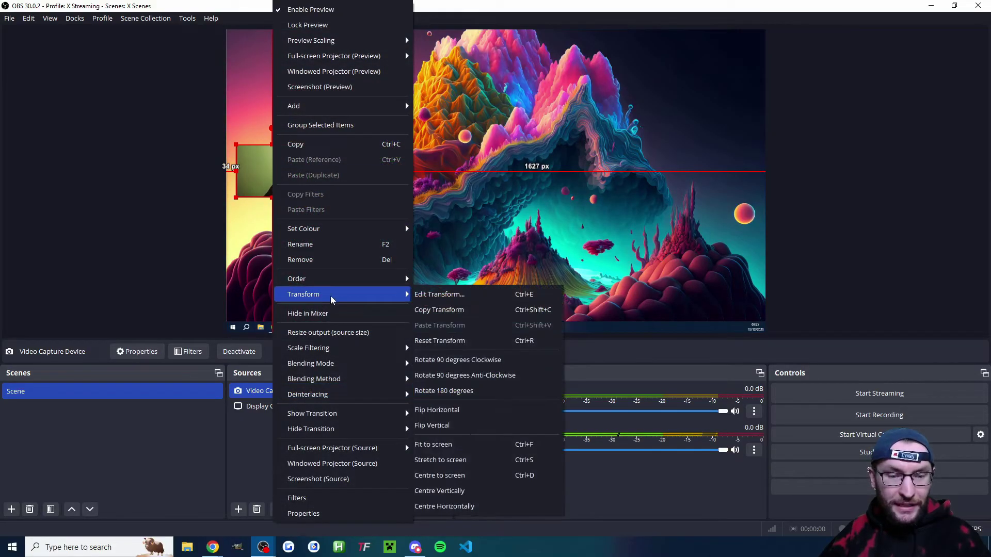
click(465, 495)
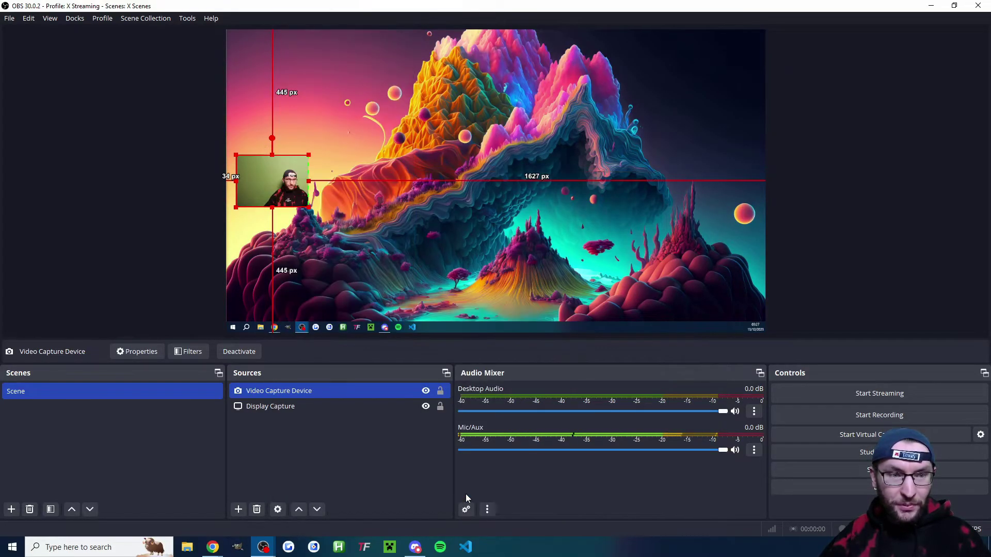
click(440, 391)
click(440, 407)
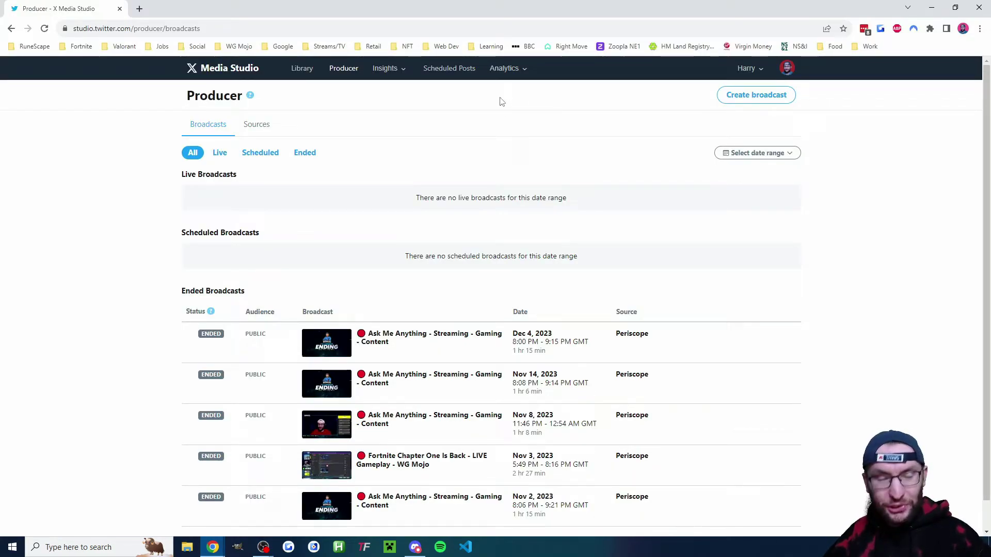
Create a new broadcast named 'Test' in the Technology category
click(761, 96)
scroll(535, 321, down, 2)
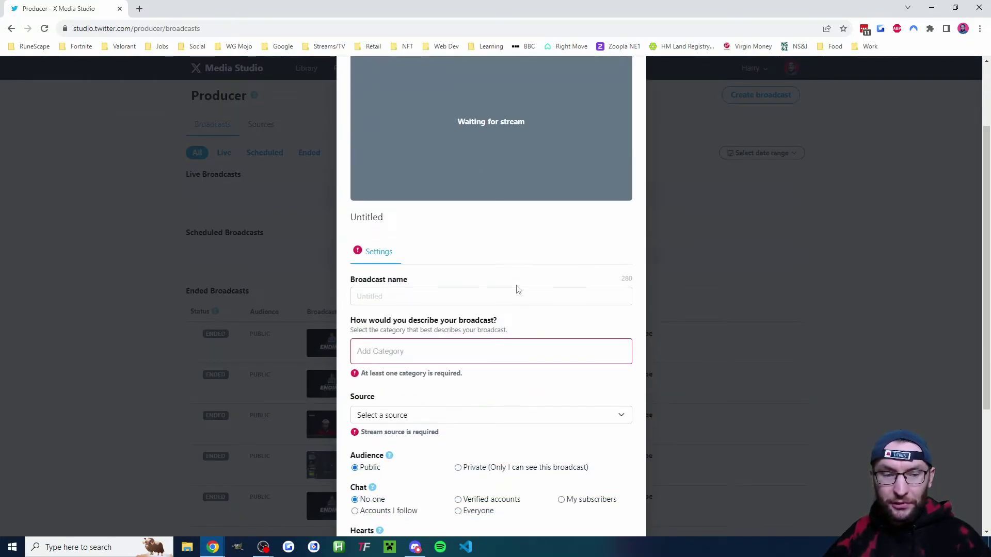
click(426, 298)
text(Test)
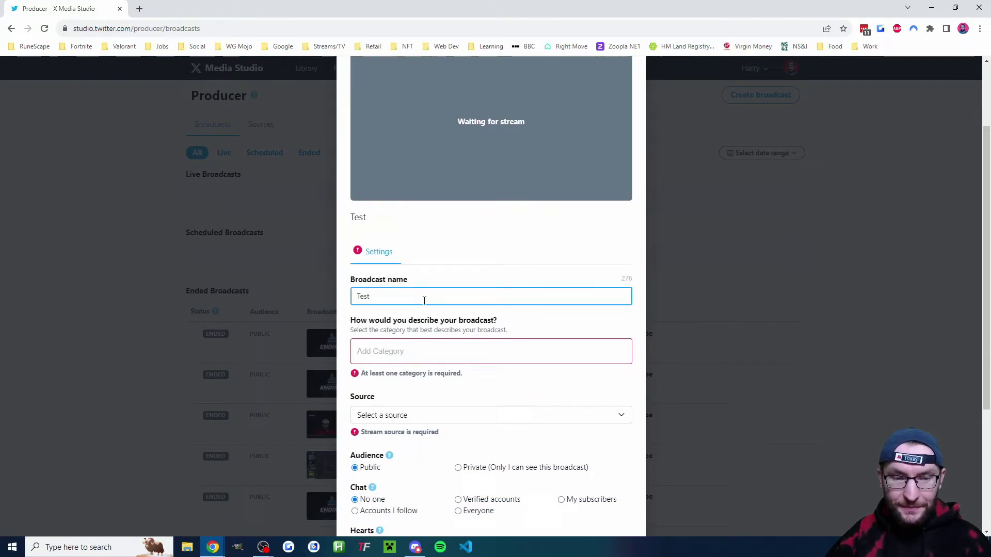
click(412, 351)
click(400, 501)
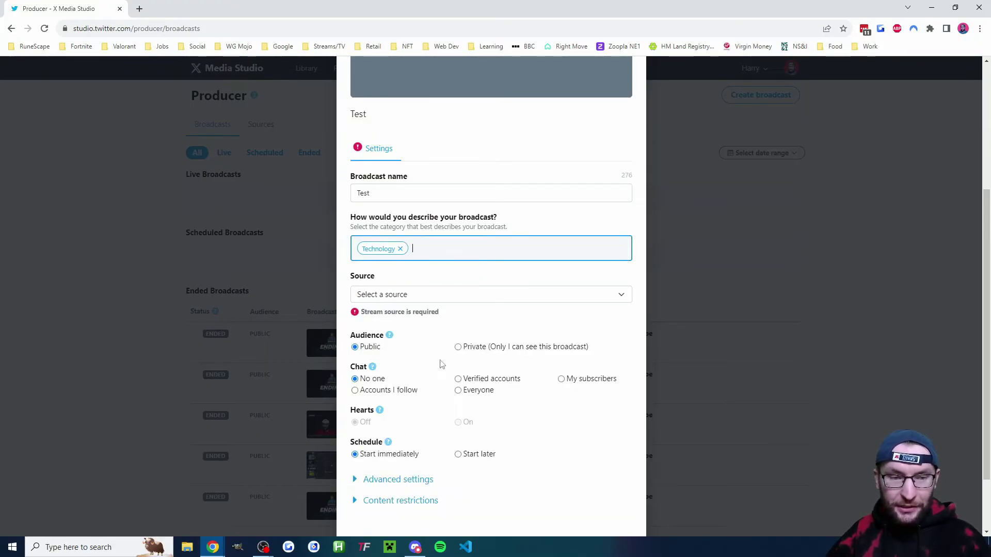
Set the broadcast source to OBS Stream Key and reload the preview to show the incoming stream
click(451, 294)
click(399, 329)
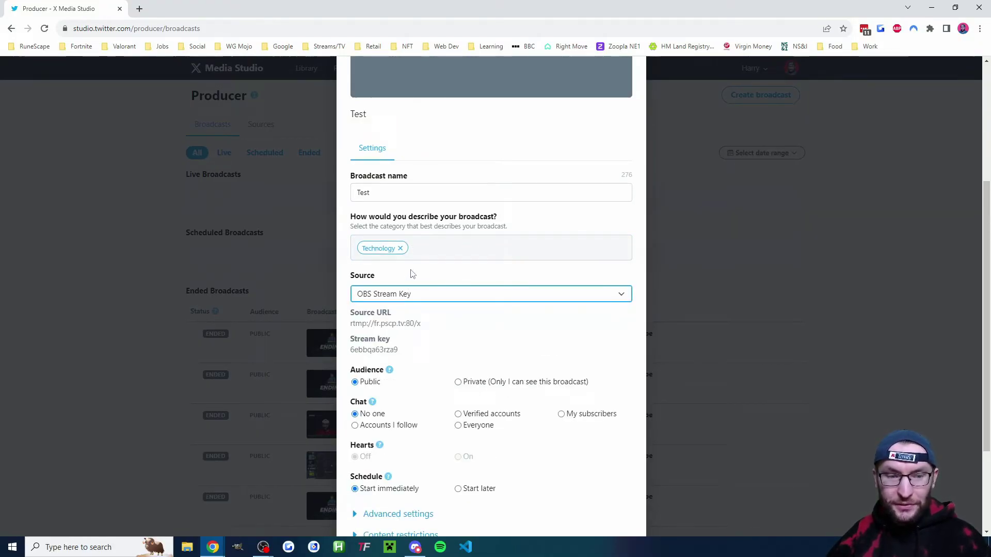
scroll(416, 275, up, 4)
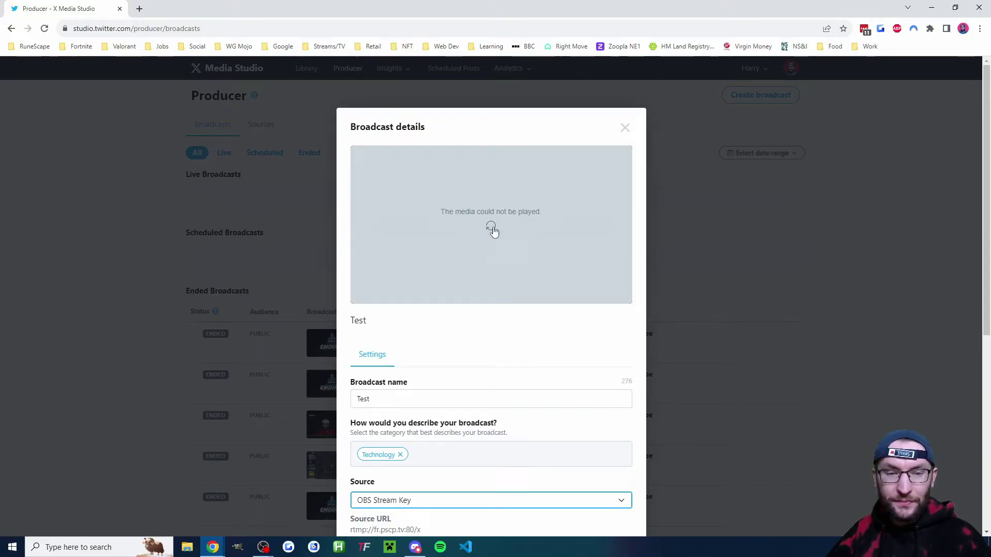
click(492, 228)
scroll(525, 336, down, 5)
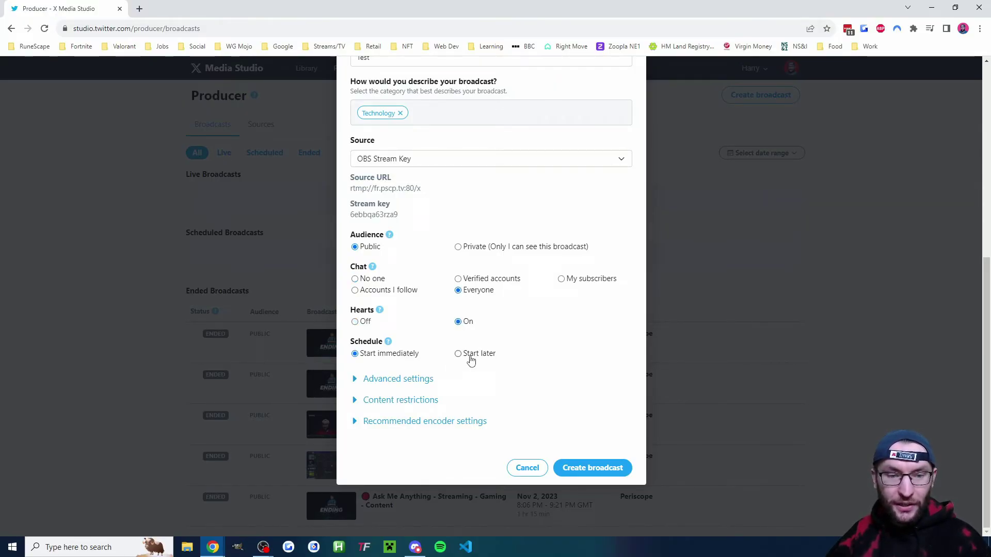
Expand the advanced settings, content restrictions and recommended encoder settings sections
click(387, 382)
click(387, 497)
click(393, 522)
scroll(524, 354, down, 5)
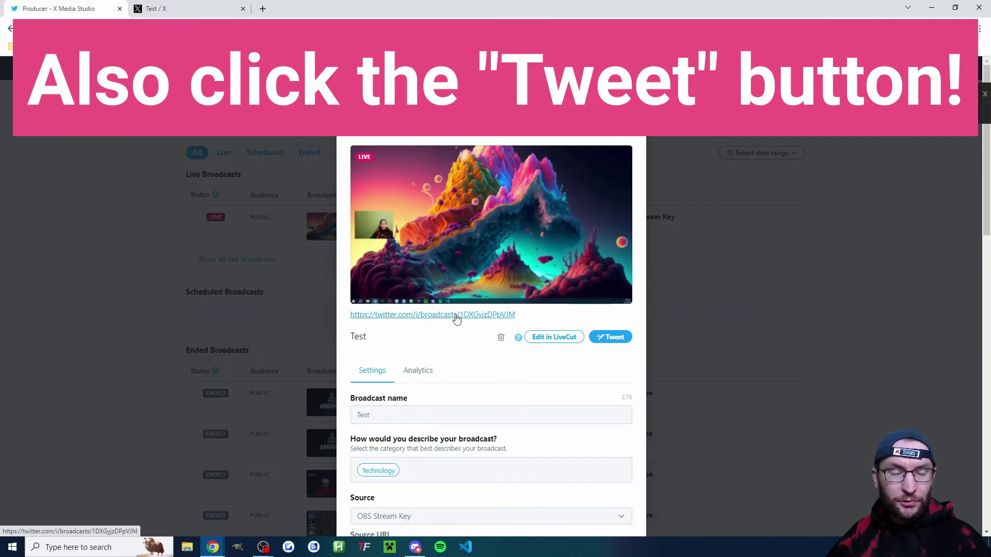
Open the live Test broadcast's post on X and play the stream full screen
click(456, 316)
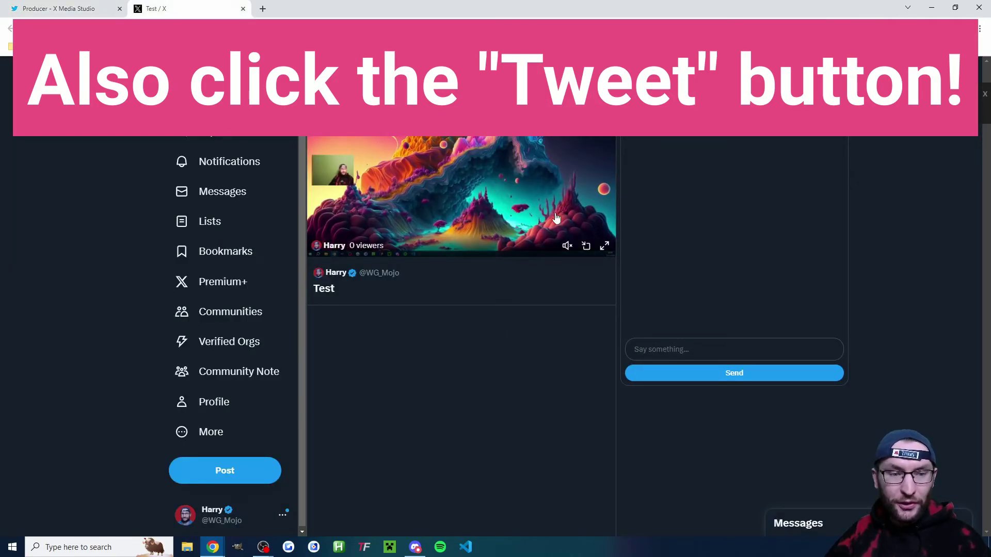
mouse_move(566, 252)
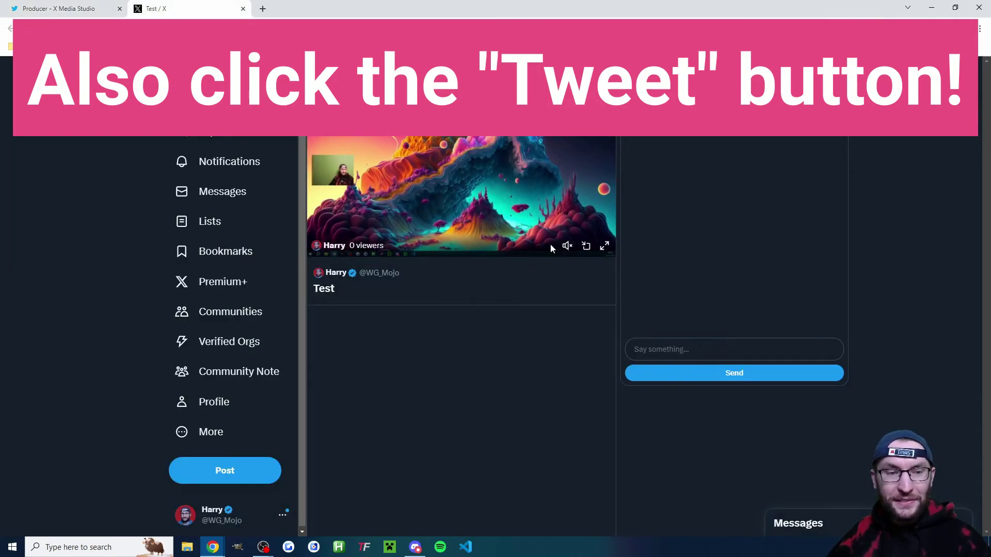
click(605, 247)
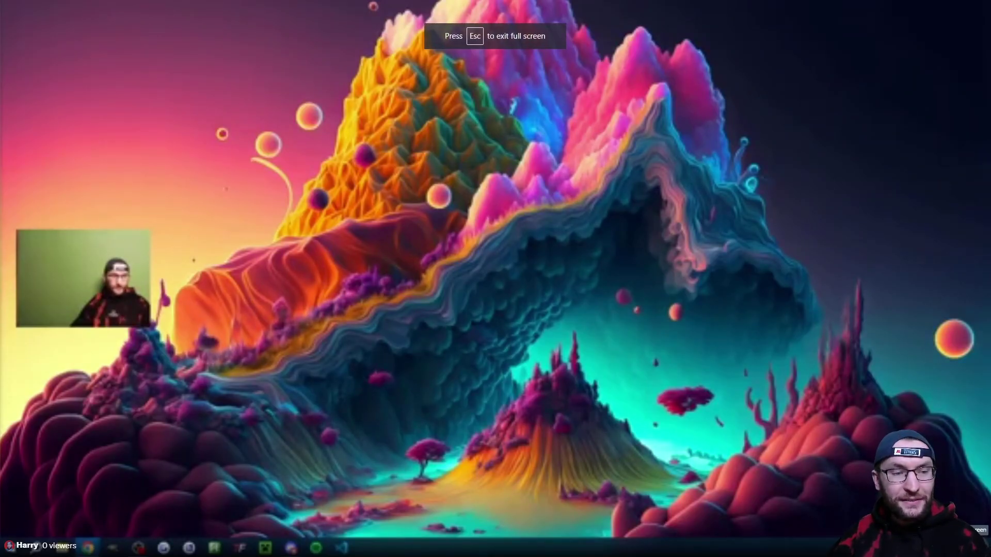
Switch from the full-screen stream back to the OBS Studio window
key(alt+Tab)
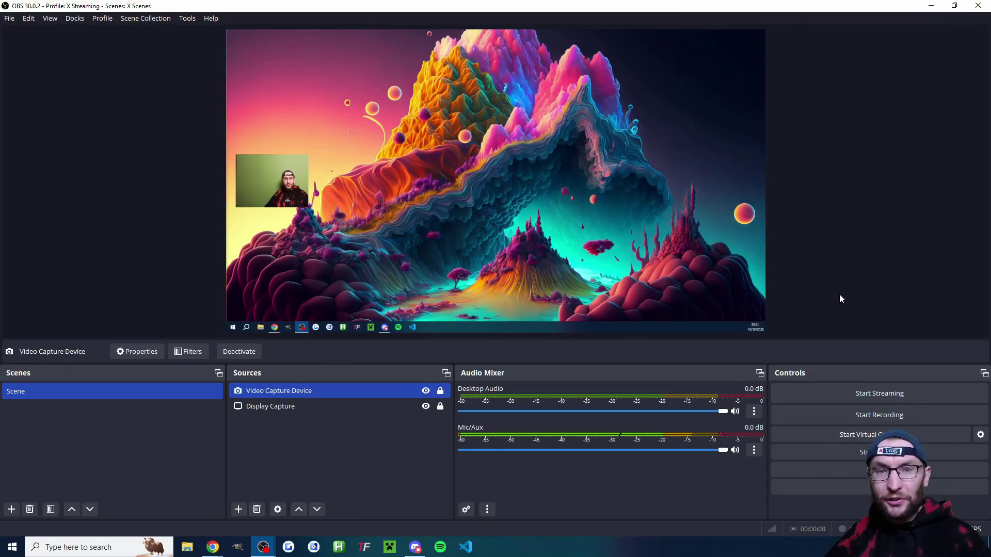